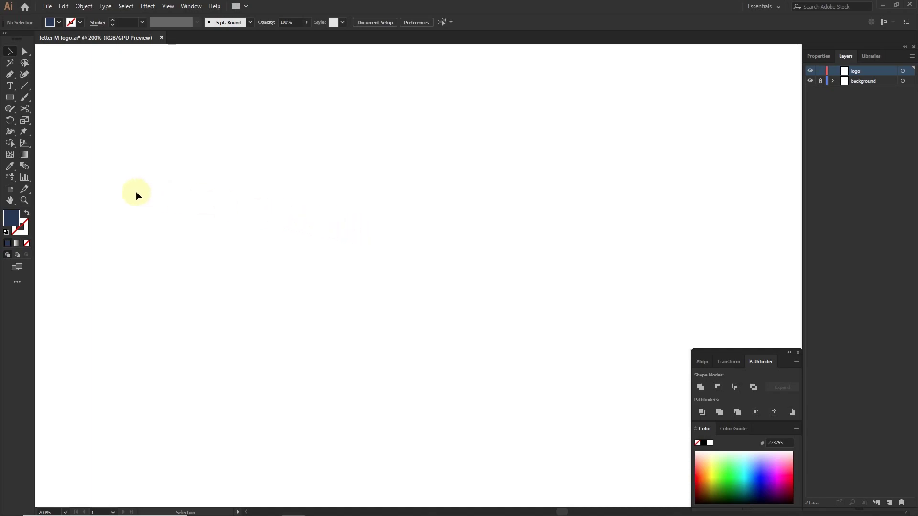
- Draw a six-sided polygon with a navy outline and no fill
drag(10, 97, 53, 132)
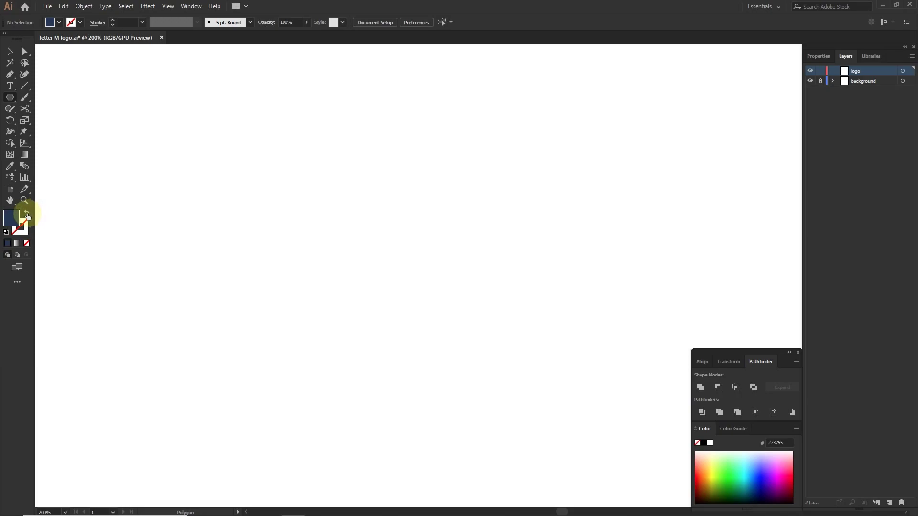
click(27, 215)
click(335, 201)
double_click(448, 262)
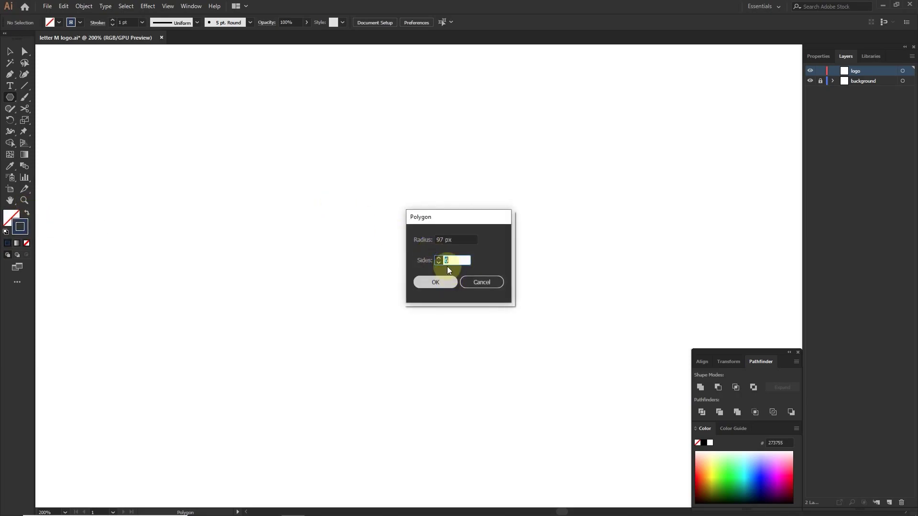
click(439, 238)
double_click(442, 240)
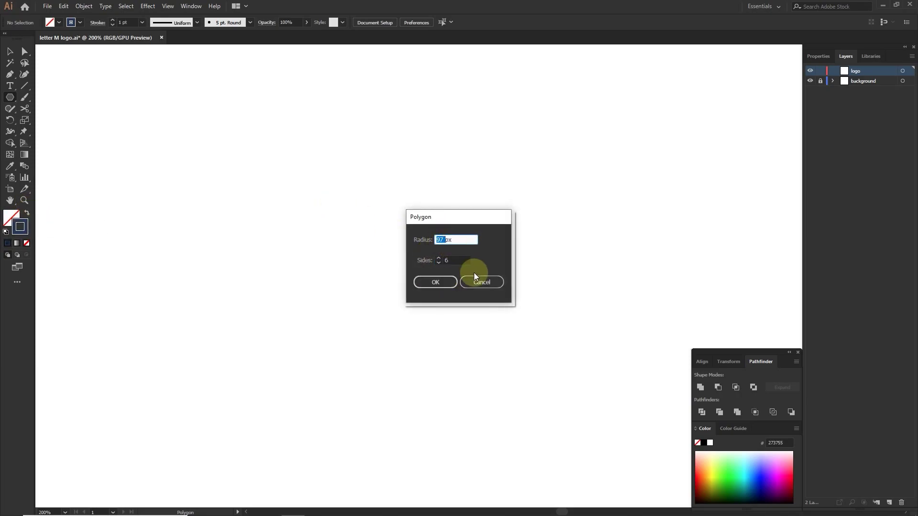
click(436, 282)
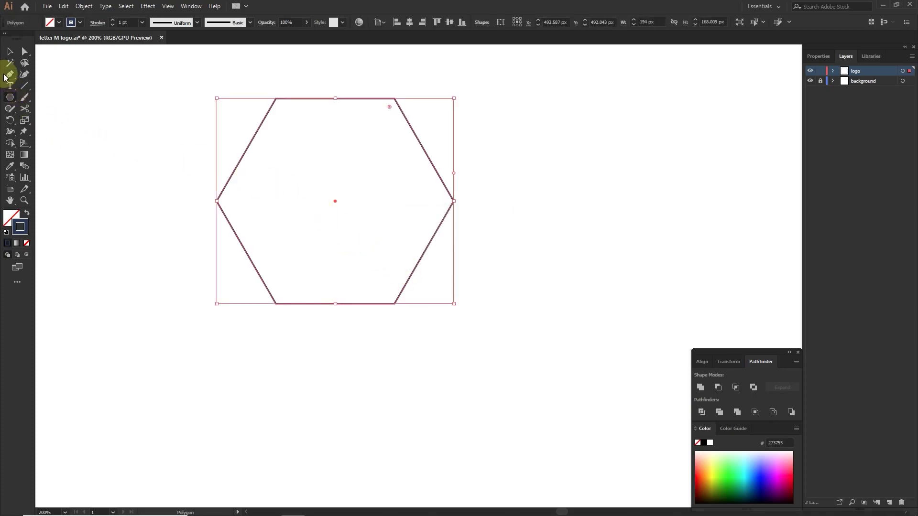
- Centre the hexagon horizontally and vertically on the artboard at 540, 540 px
click(409, 22)
click(449, 22)
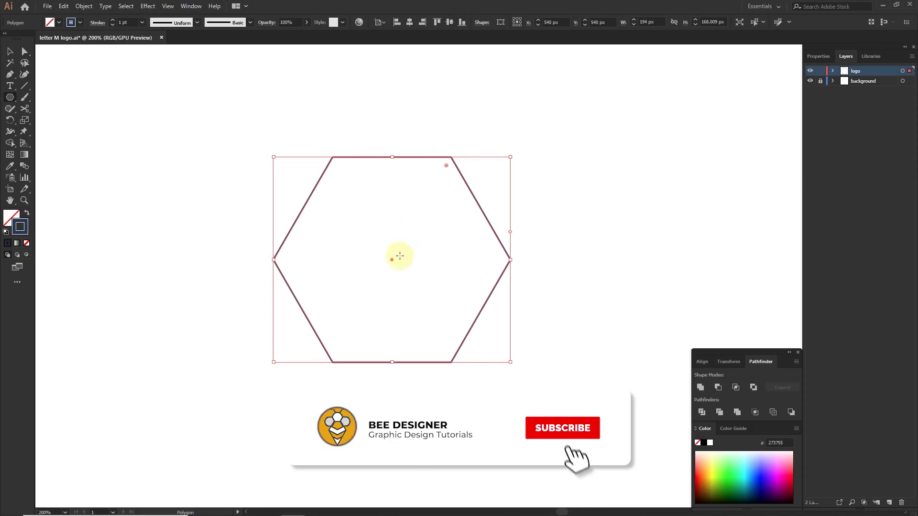
scroll(400, 254, up, 1)
click(125, 23)
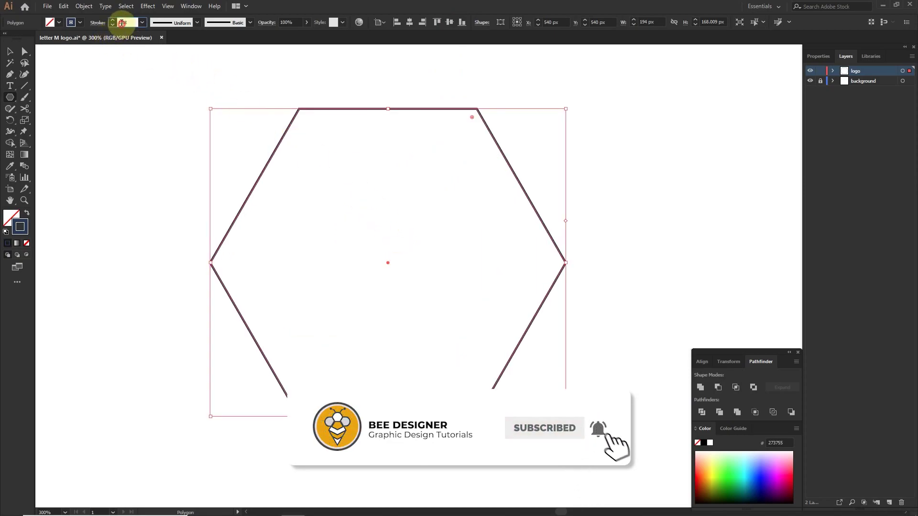
- Set the hexagon's stroke to 16 pt and rotate it 90° so a point faces up
text(16)
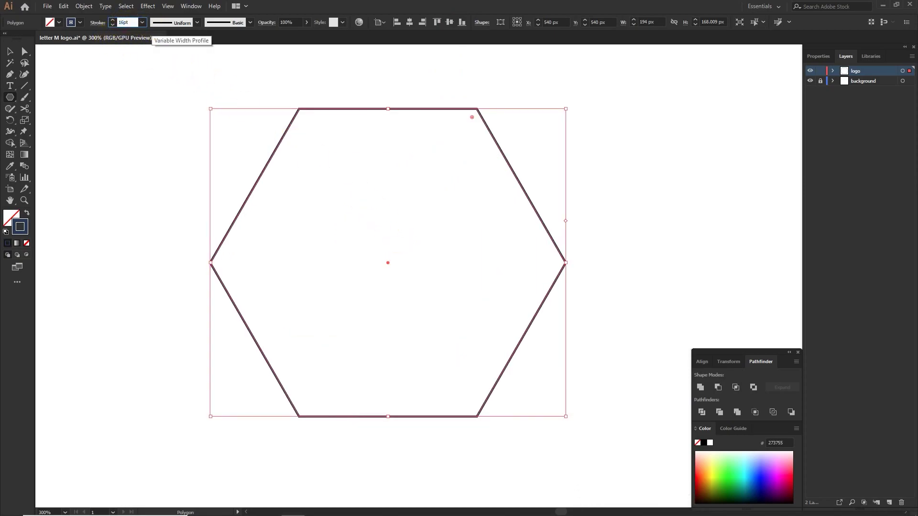
click(8, 52)
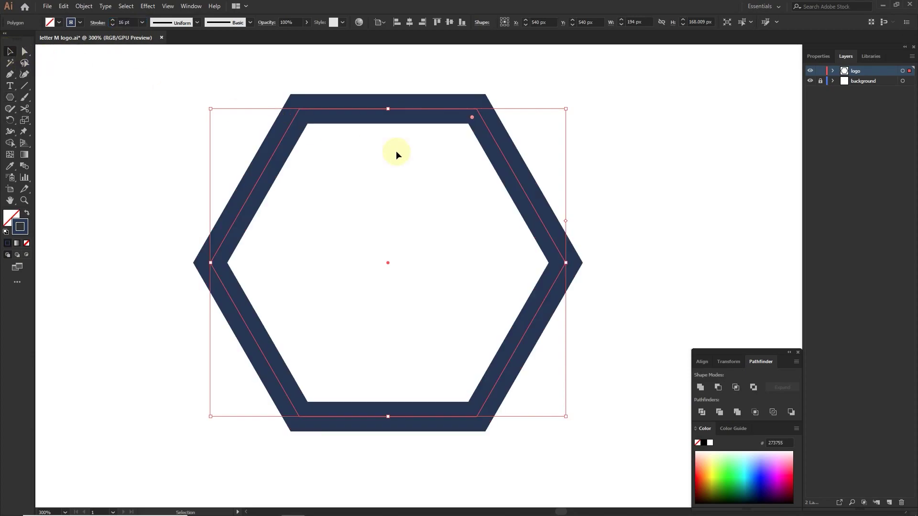
right_click(484, 124)
mouse_move(512, 260)
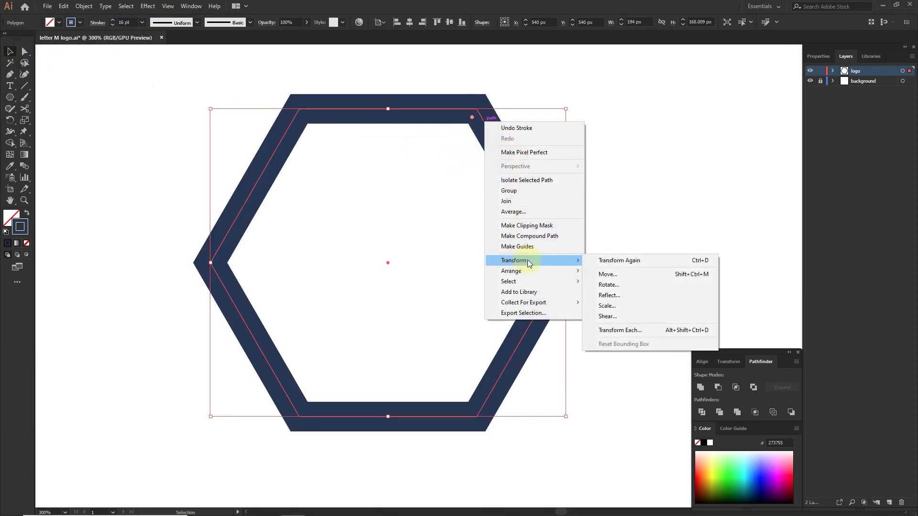
click(608, 285)
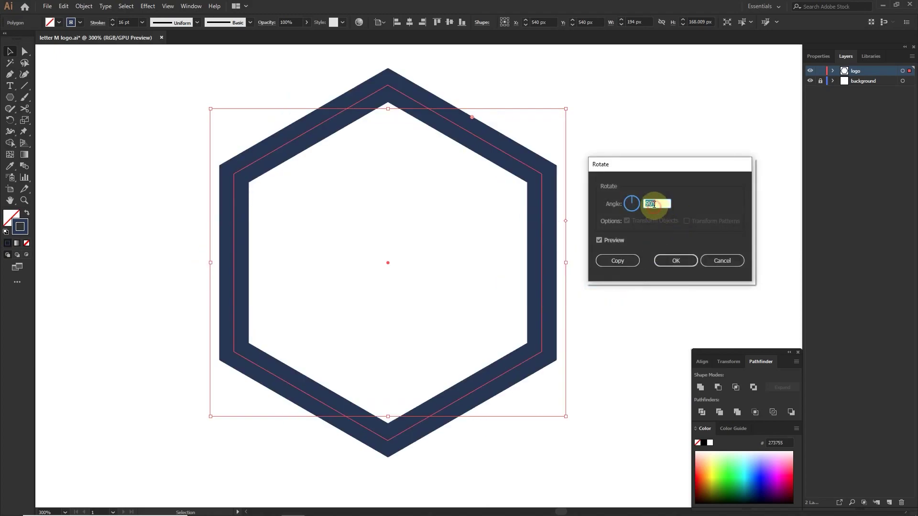
click(662, 261)
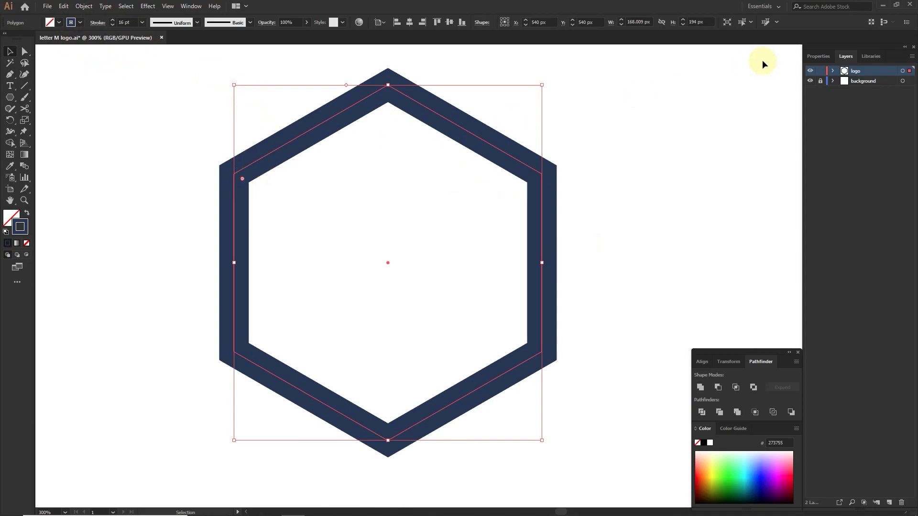
- Round the hexagon's corners with a corner radius of 26
click(817, 57)
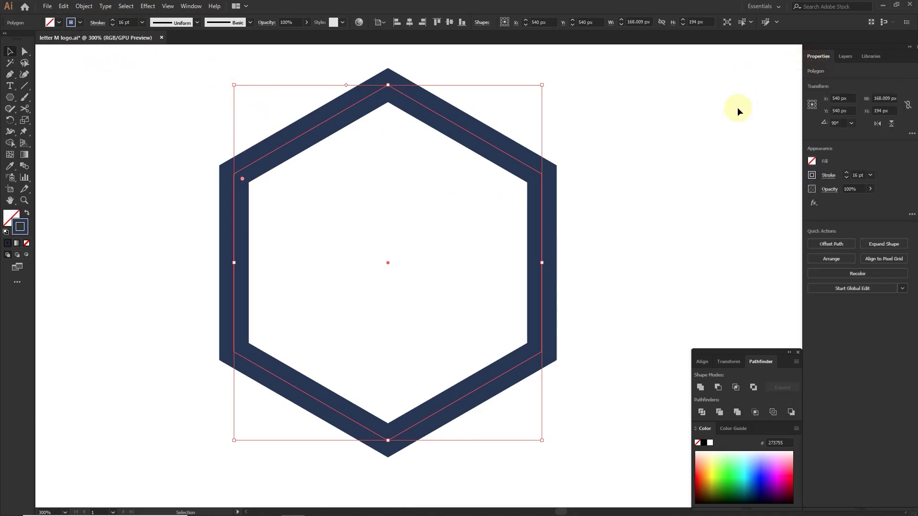
click(910, 136)
click(897, 160)
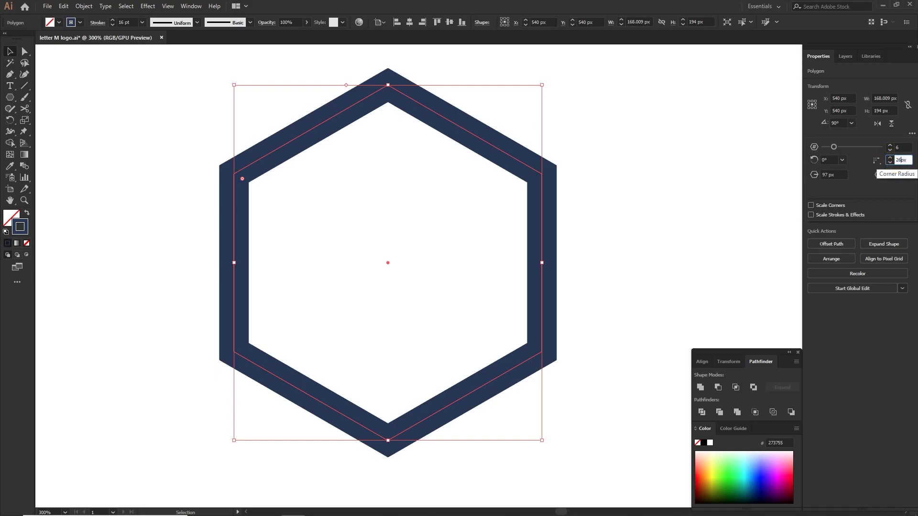
text(26)
click(440, 201)
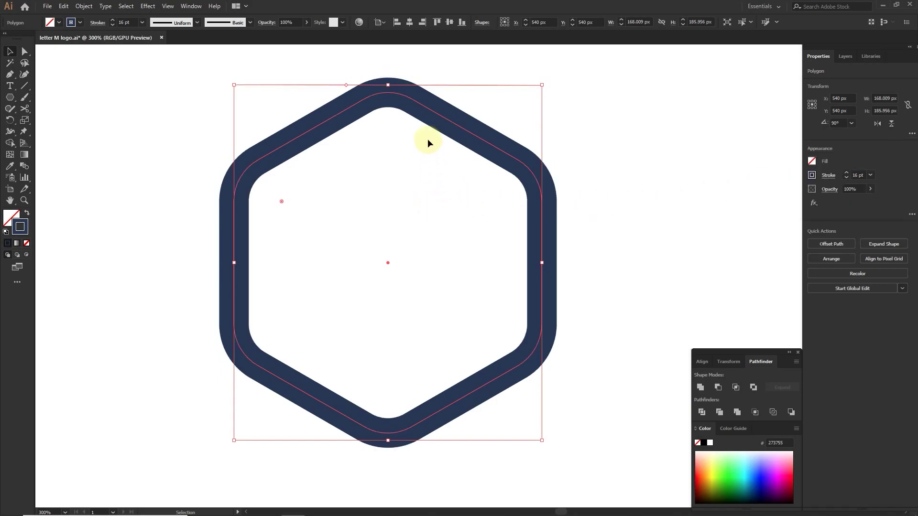
- Expand the hexagon's fill and stroke into a solid navy shape, then deselect it
click(83, 6)
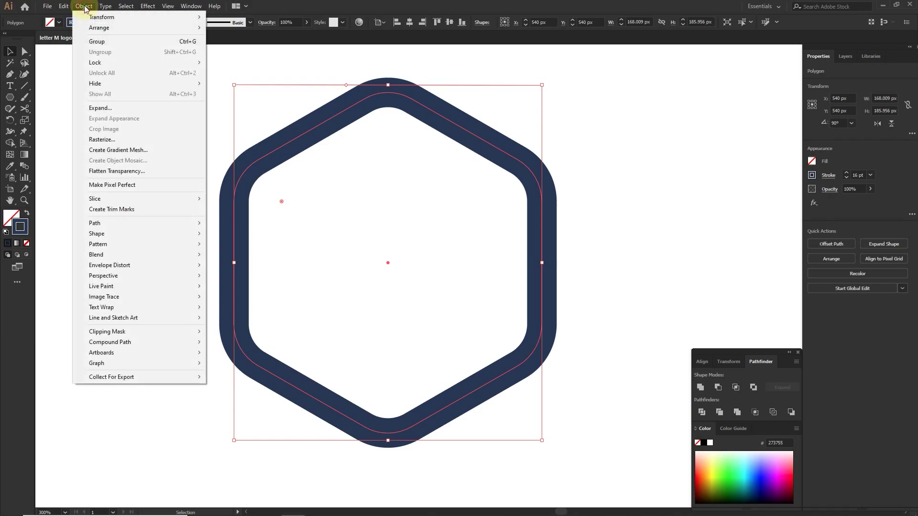
click(96, 106)
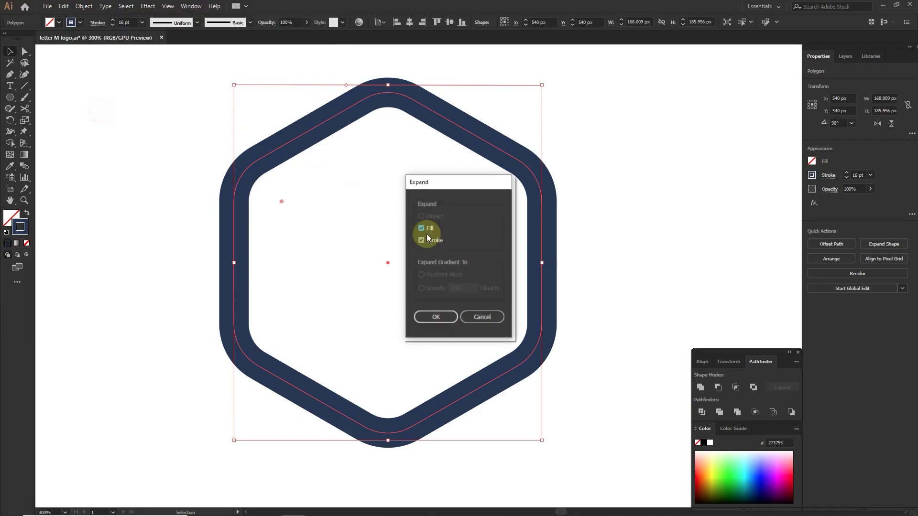
click(444, 319)
click(617, 210)
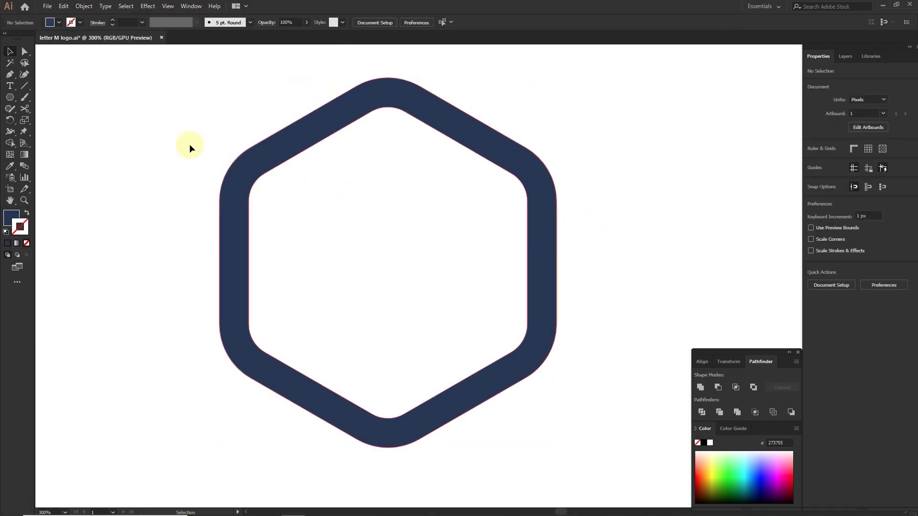
- Type an M in Amuse-Bouche at 139 pt with fill colour #273755
click(10, 86)
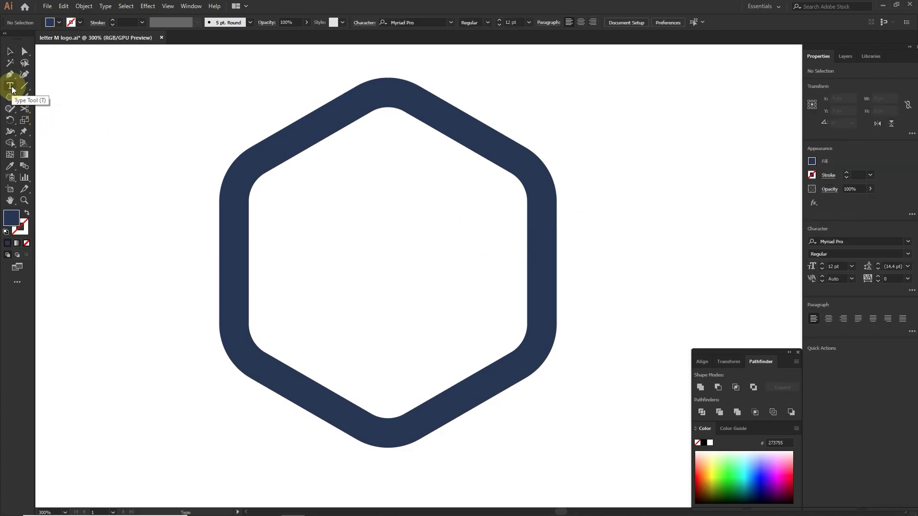
click(451, 22)
click(511, 20)
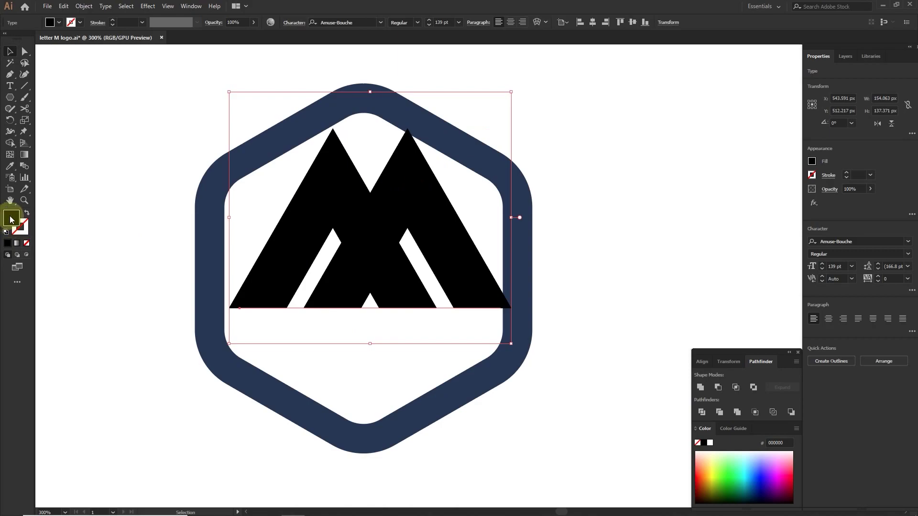
double_click(11, 218)
click(674, 325)
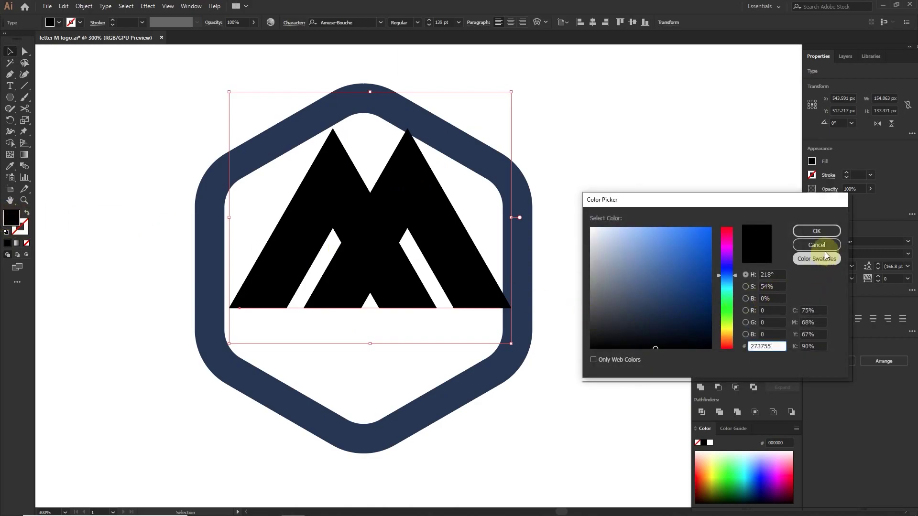
click(816, 232)
- Nudge the M slightly left and down into the hexagon's upper area
drag(457, 231, 443, 238)
click(636, 184)
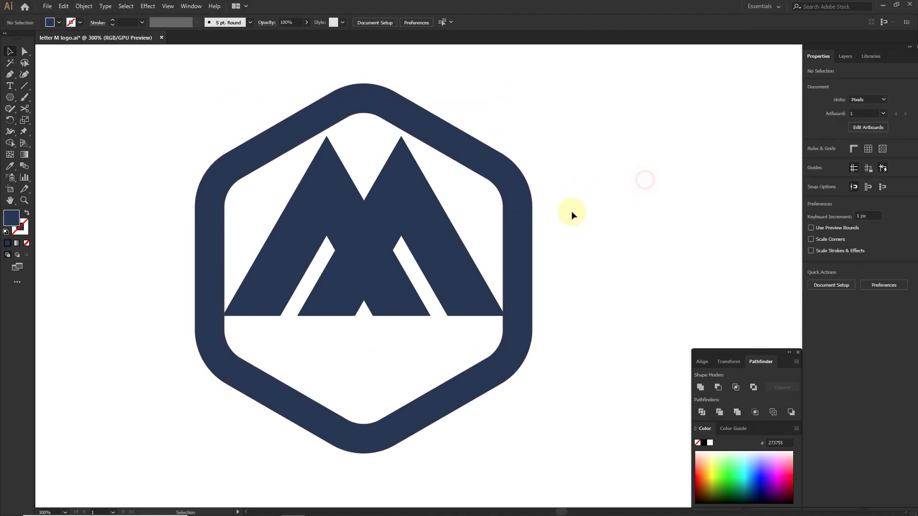
click(433, 240)
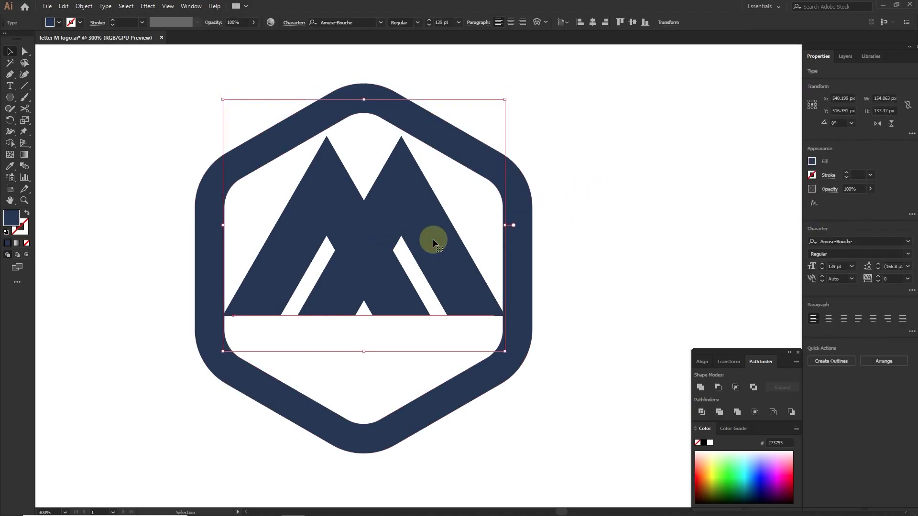
drag(432, 239, 432, 239)
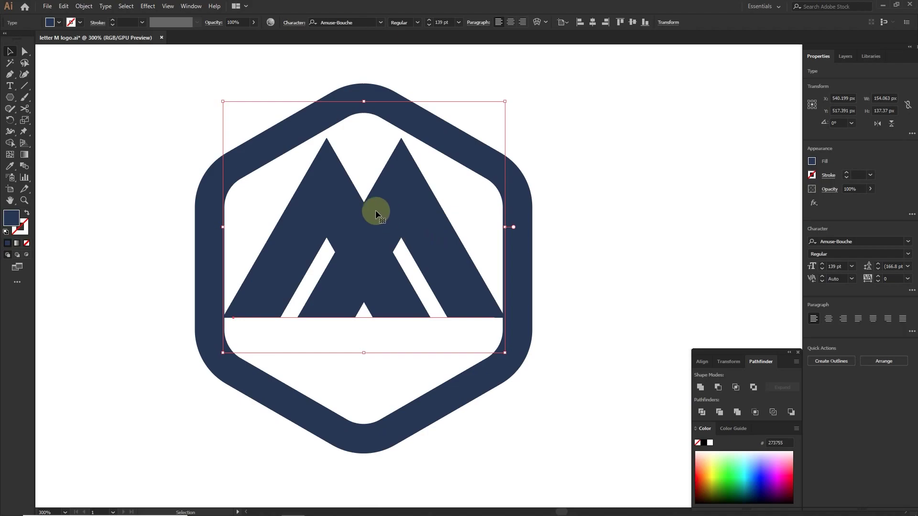
- Apply an Arc Lower warp with a -26% bend to the M
click(147, 6)
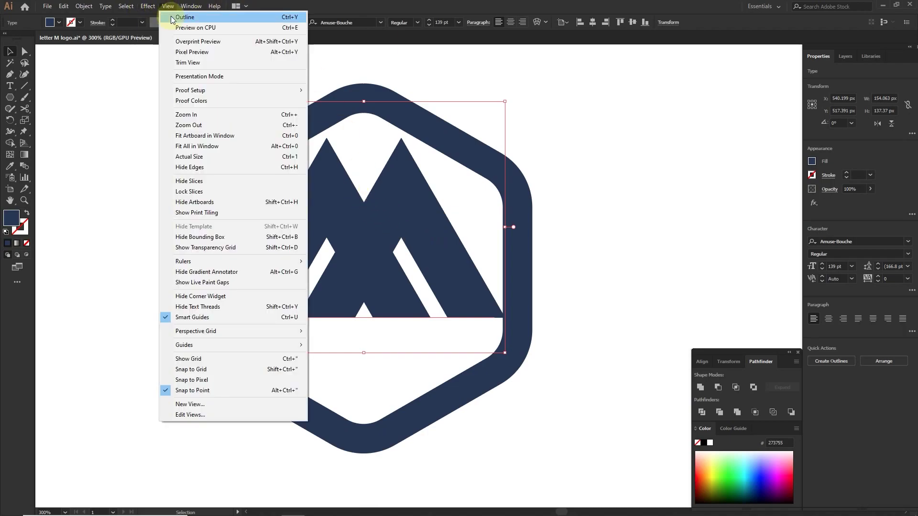
click(148, 5)
mouse_move(181, 134)
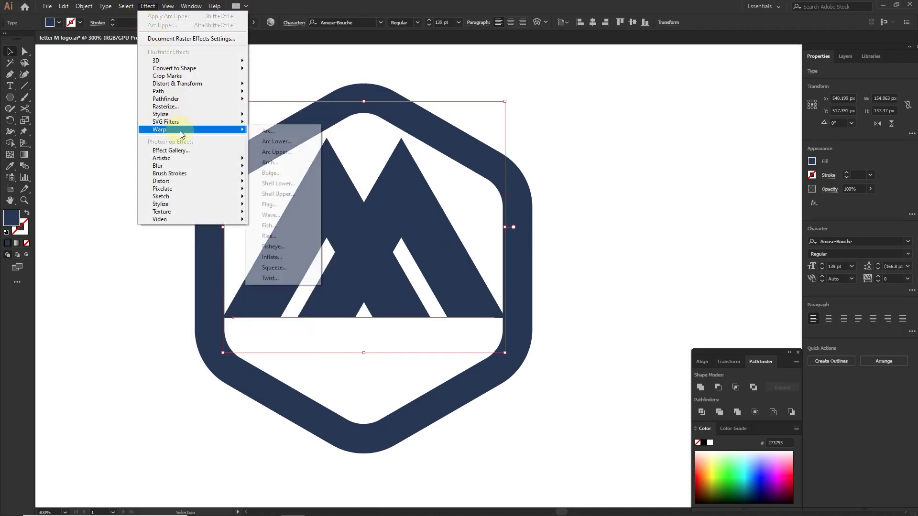
click(276, 142)
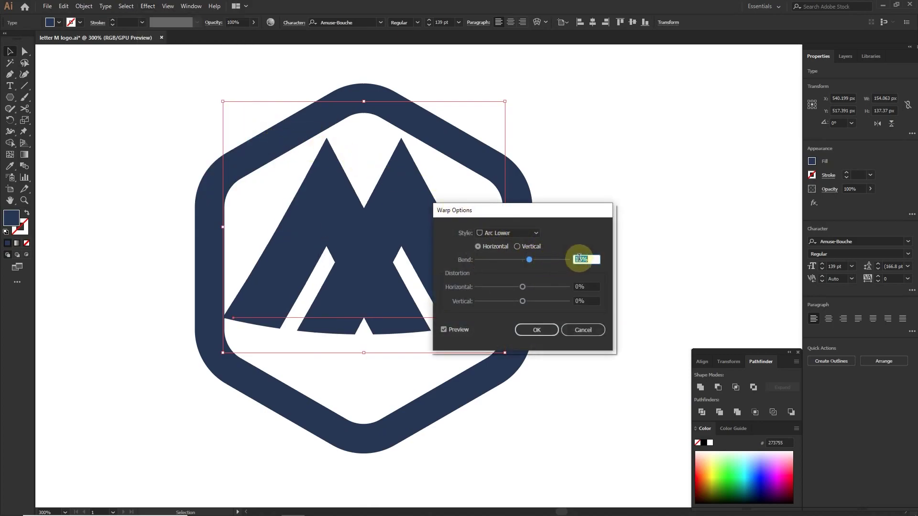
drag(575, 259, 589, 256)
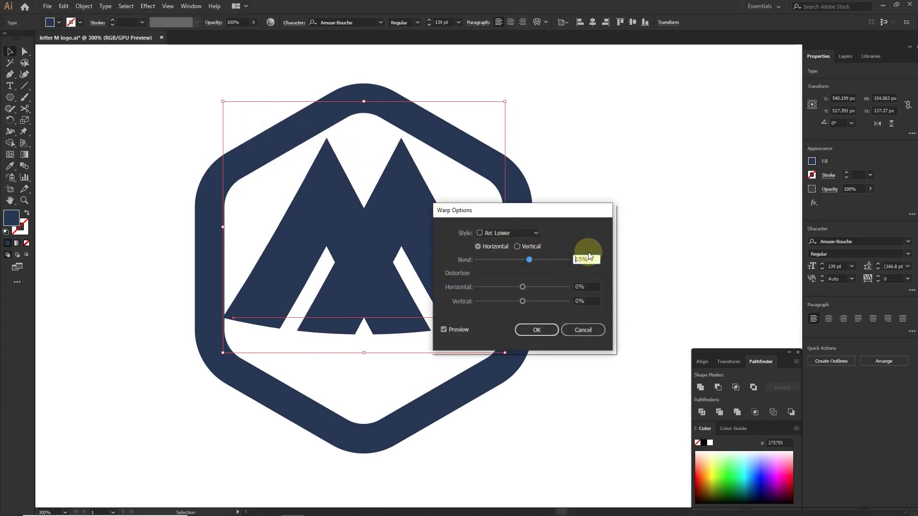
text(-15%)
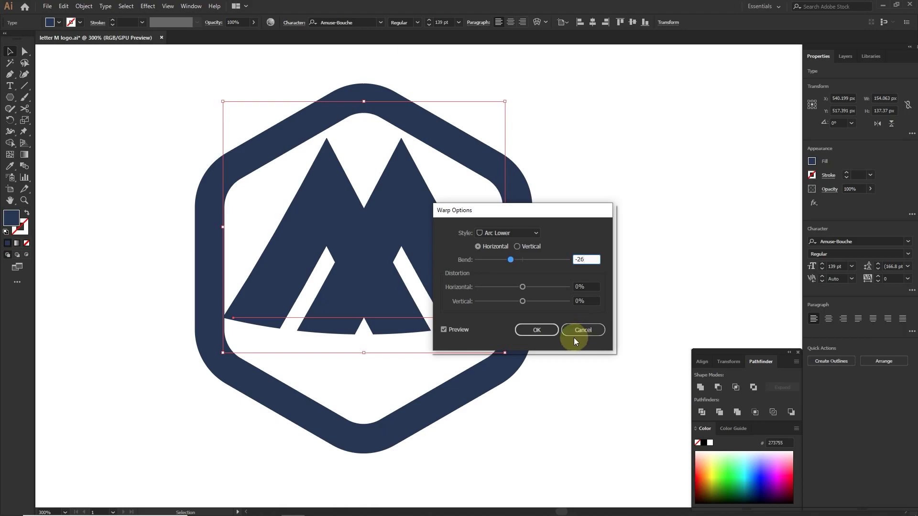
click(536, 330)
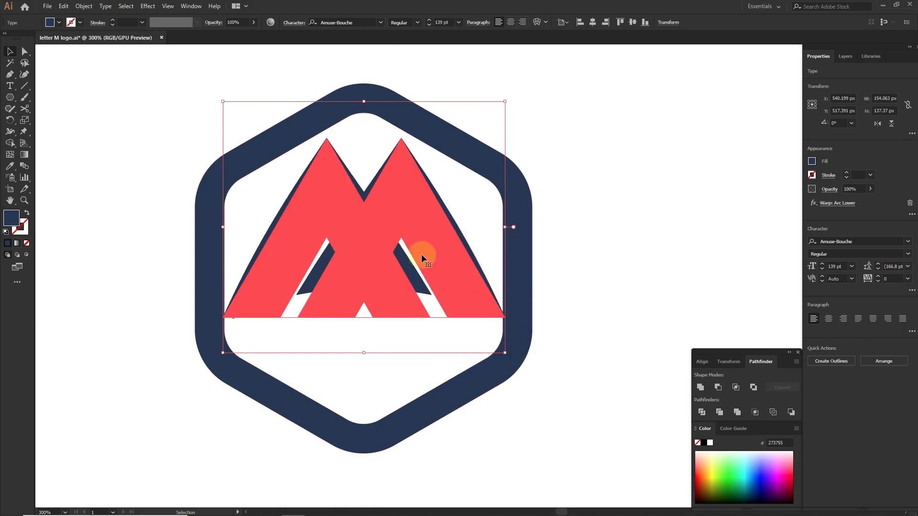
- Expand the warped M's appearance into a grouped outline shape, then deselect it
click(377, 257)
click(83, 6)
click(114, 118)
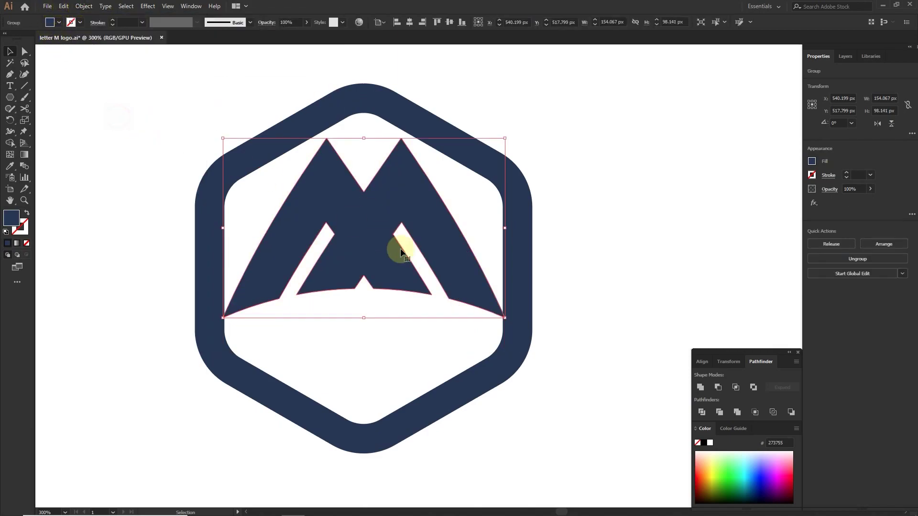
click(608, 269)
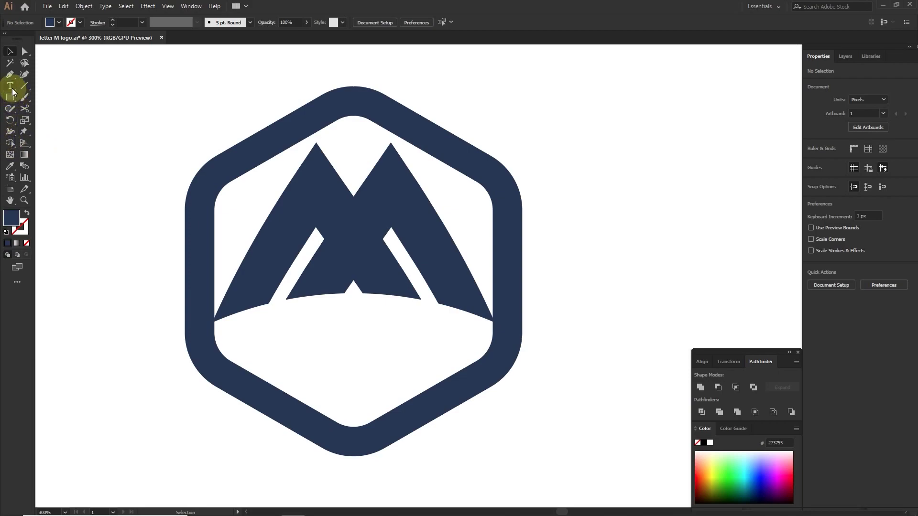
- Create a 10.5 × 100 px rectangle
click(10, 98)
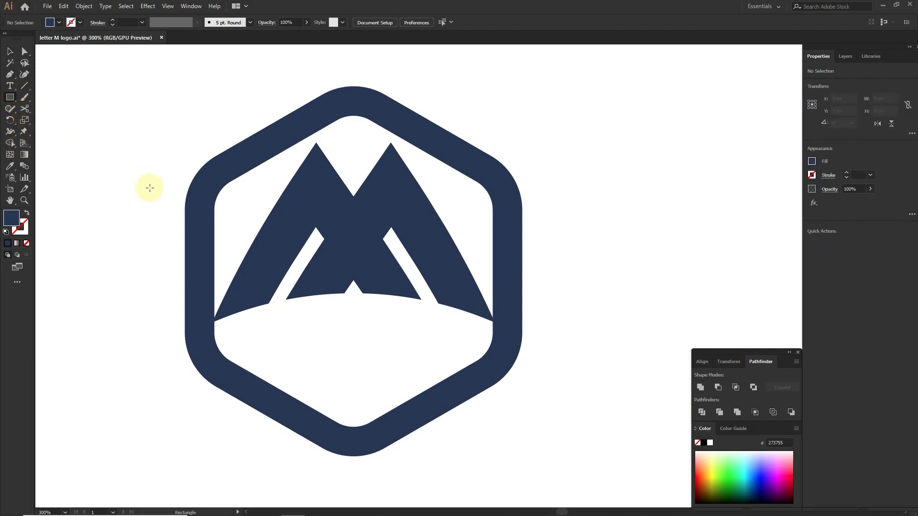
click(119, 199)
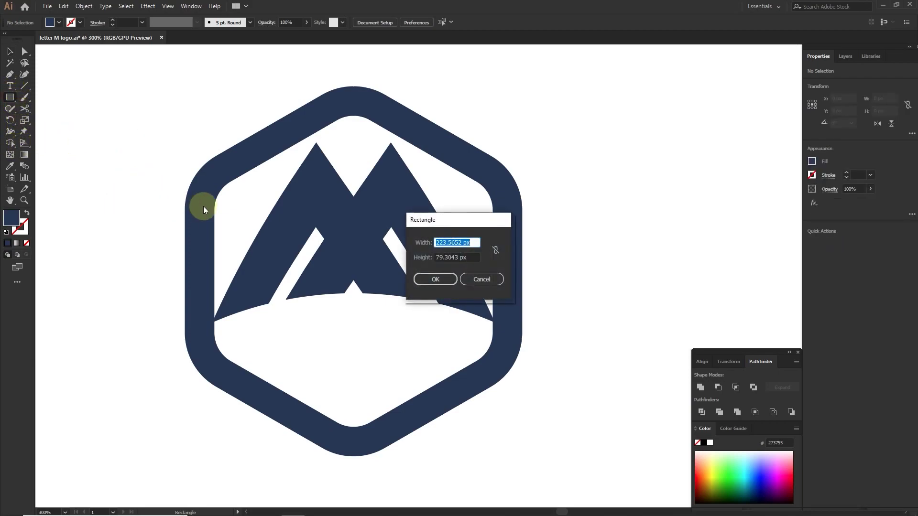
text(10.5)
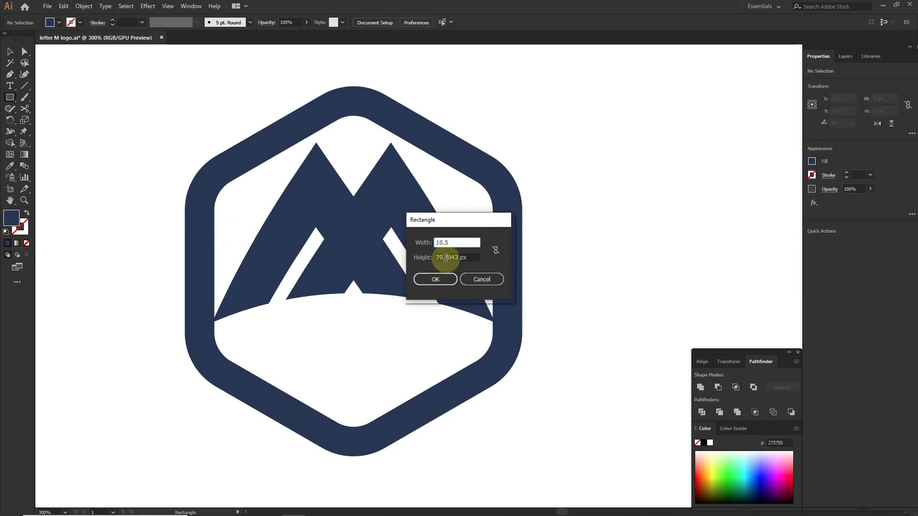
double_click(446, 258)
text(1)
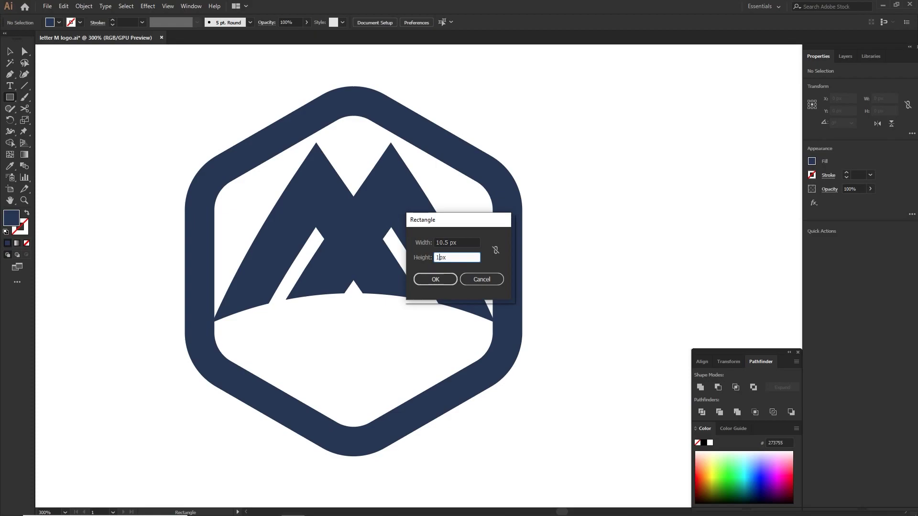
text(00 px)
click(432, 279)
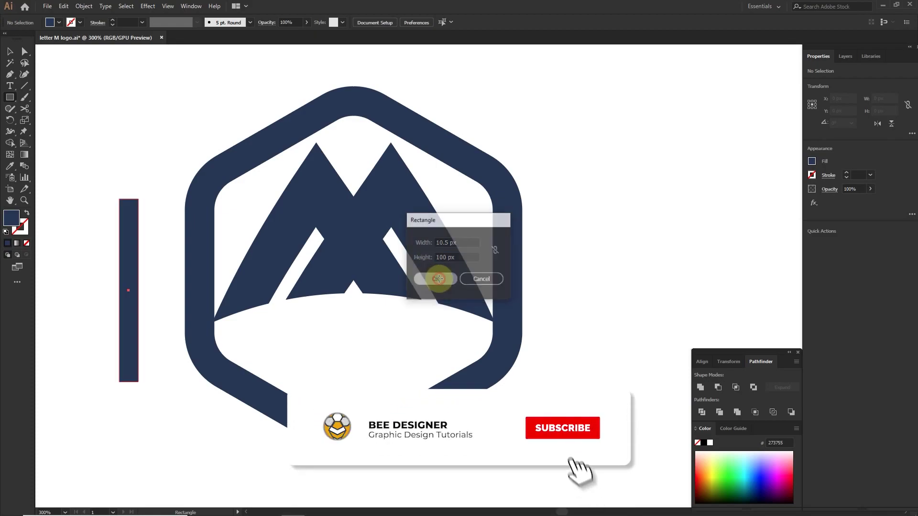
- Rotate the rectangle to 328.61° and move it into the M's left gap
key(v)
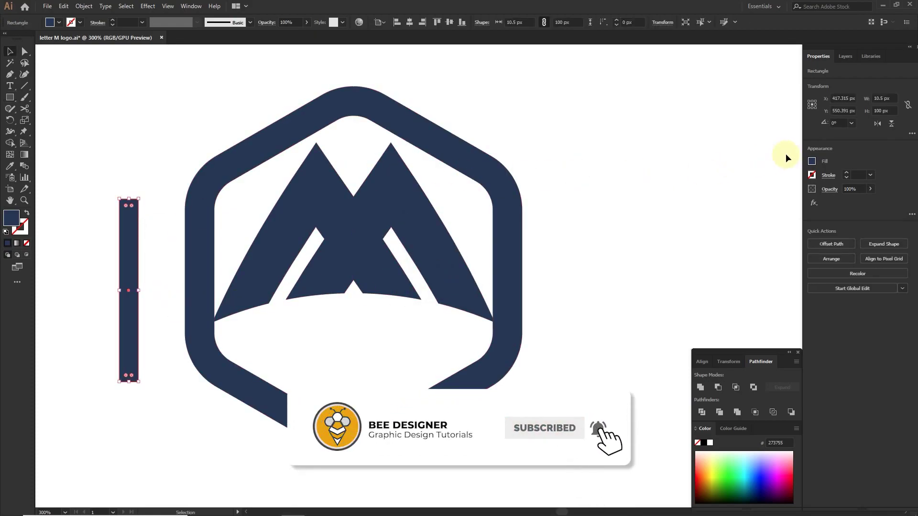
click(837, 124)
text(328.61)
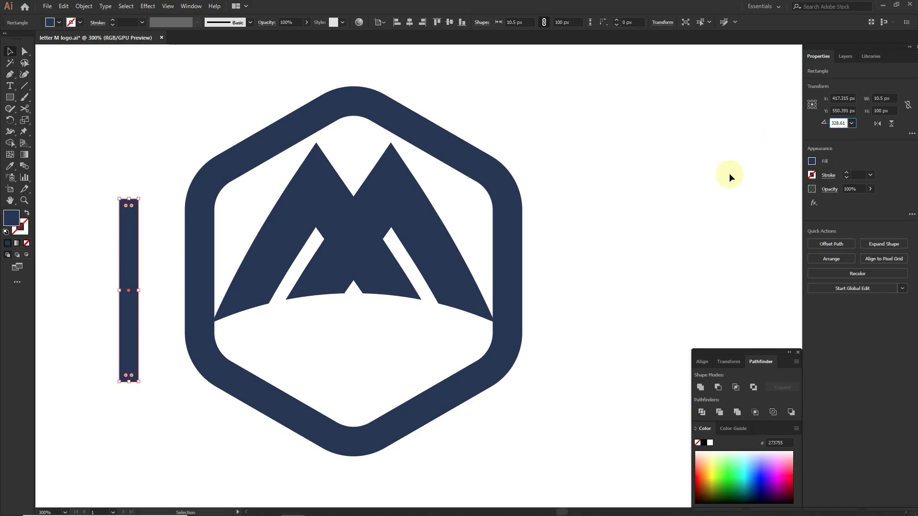
click(305, 341)
drag(158, 267, 339, 204)
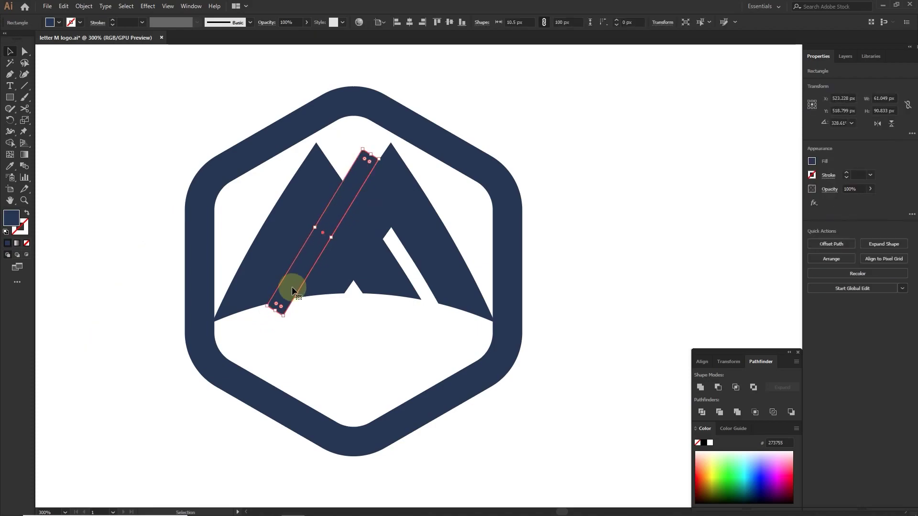
- Lengthen the bar toward the arced base and fill it coral #ff624d
click(314, 312)
scroll(292, 306, up, 1)
click(292, 305)
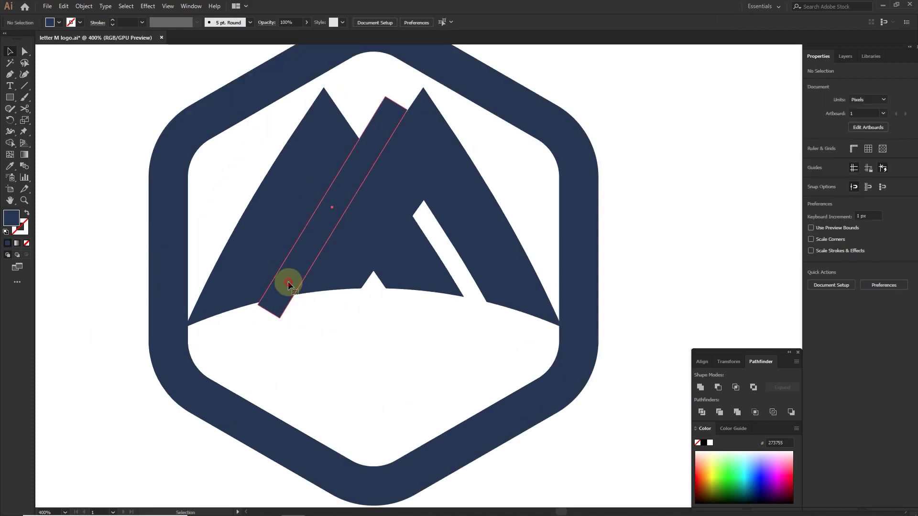
drag(272, 308, 268, 330)
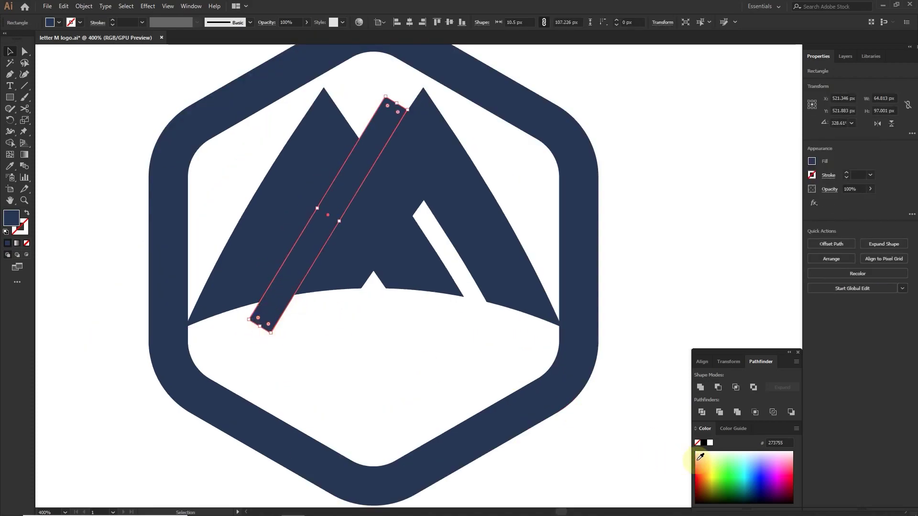
click(698, 458)
click(699, 465)
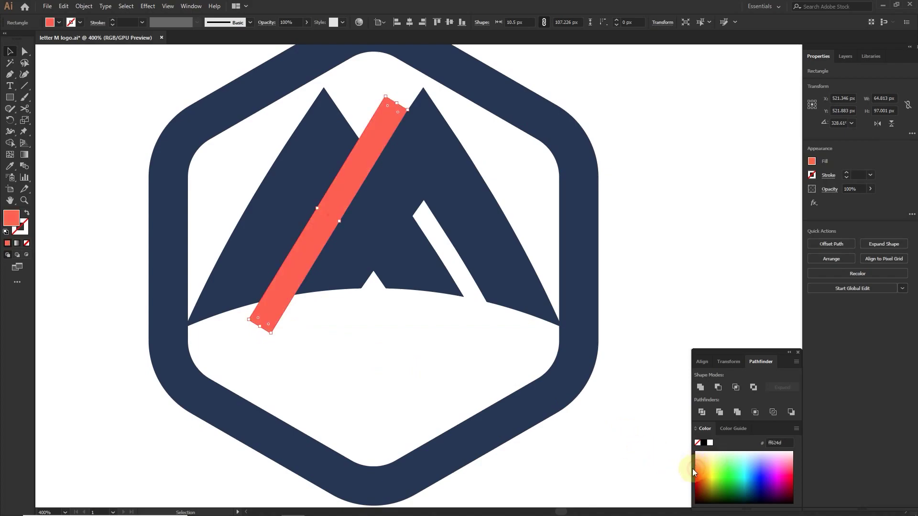
click(450, 401)
- Shift the coral bar up and right, and extend its lower end to the base
key(ctrl+plus)
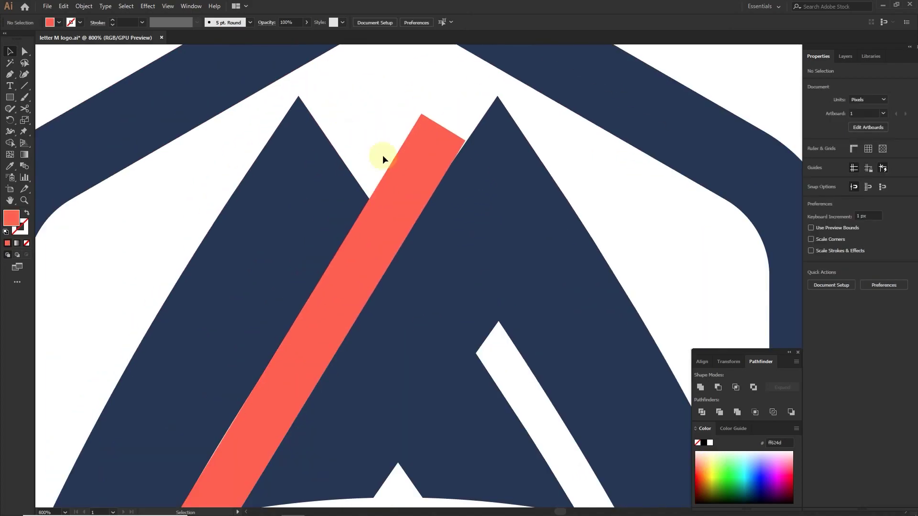
drag(417, 172, 444, 127)
key(ctrl+minus)
key(ctrl+minus)
key(ctrl+minus)
scroll(306, 330, up, 3)
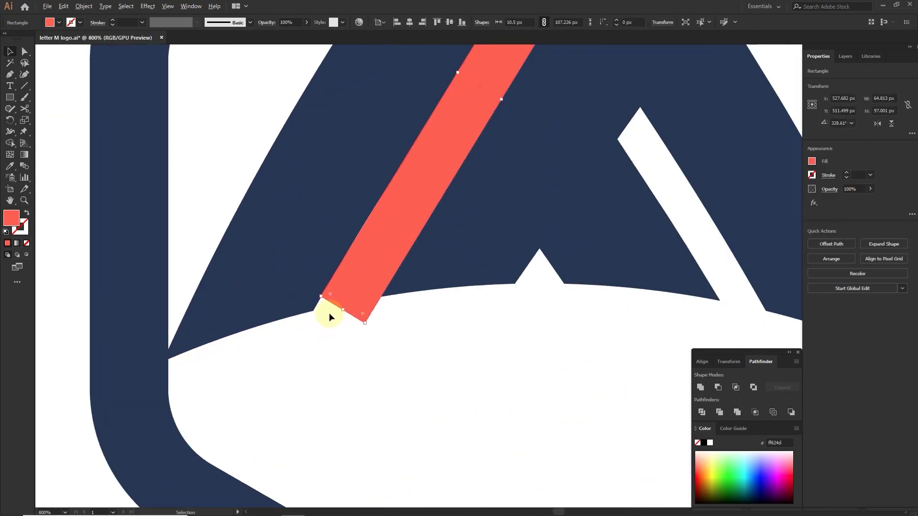
drag(341, 310, 321, 325)
click(364, 353)
key(ctrl+minus)
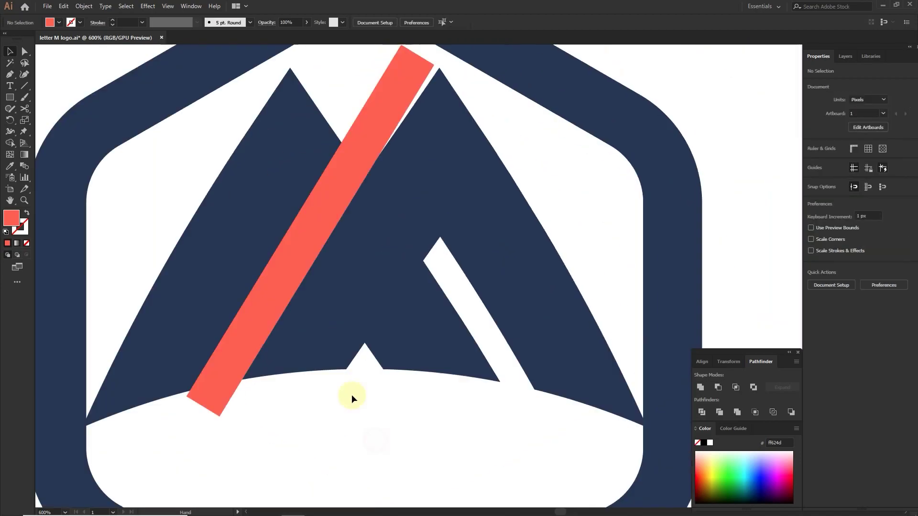
- Create an 8.5 × 100 px rectangle and shorten it to about 36 px tall
click(10, 97)
click(400, 320)
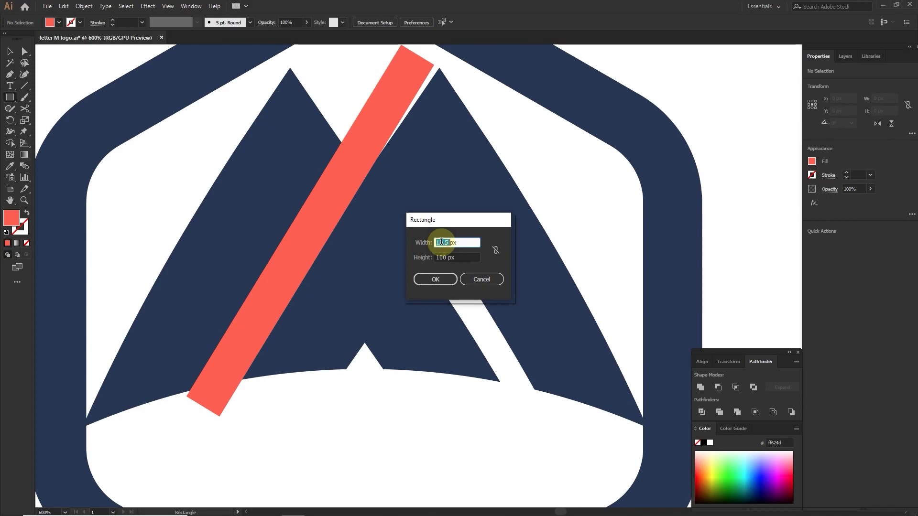
text(8.5)
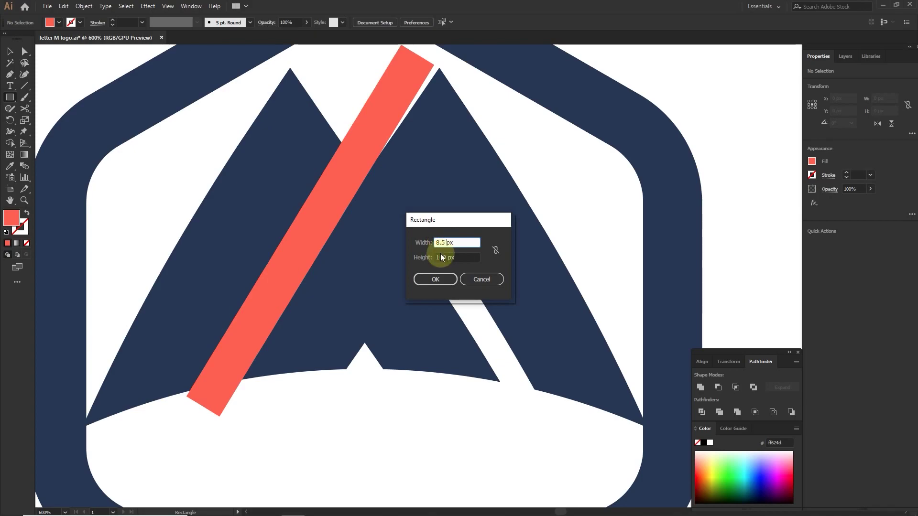
click(428, 279)
scroll(418, 329, down, 2)
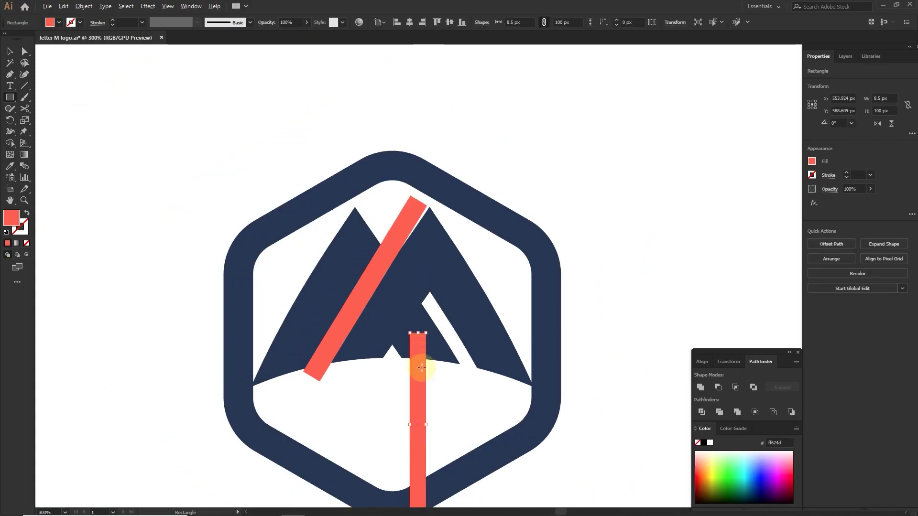
drag(412, 233, 400, 273)
- Tilt the short bar to 324.5° and place it over the M's right inner notch
key(v)
scroll(412, 265, up, 3)
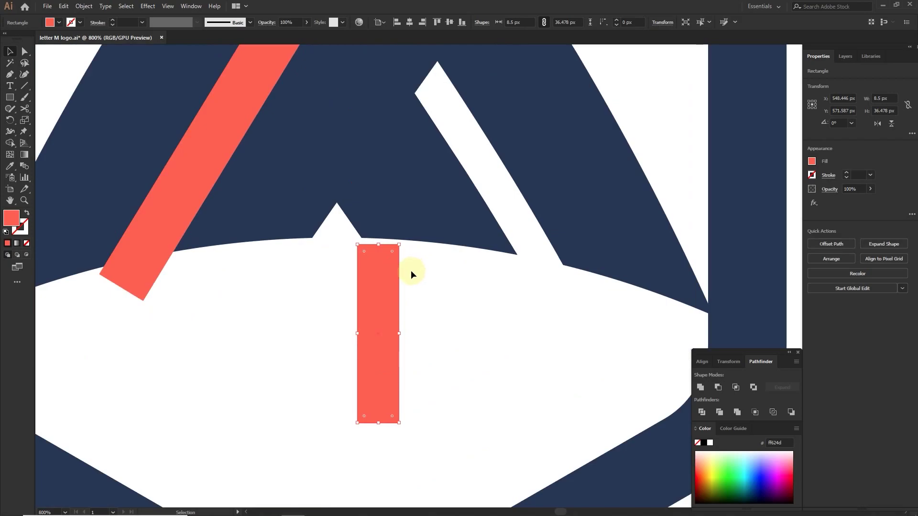
drag(387, 357, 409, 321)
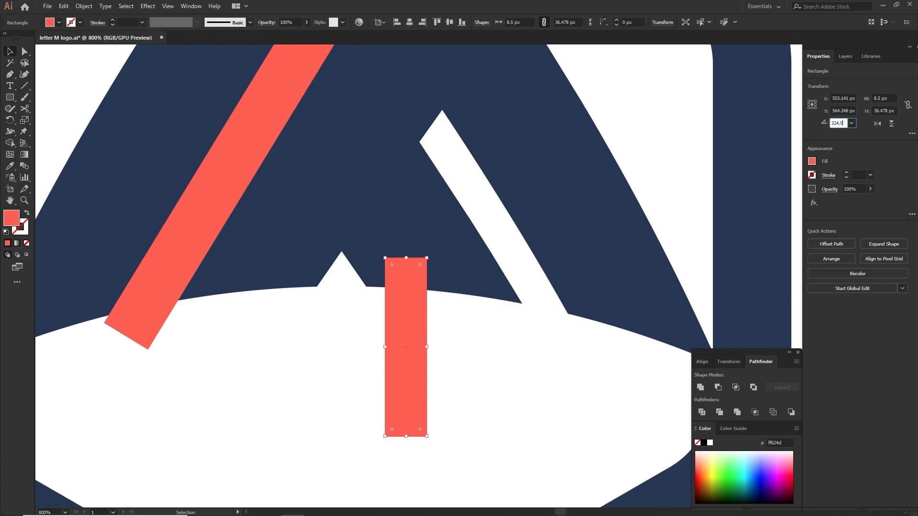
click(464, 358)
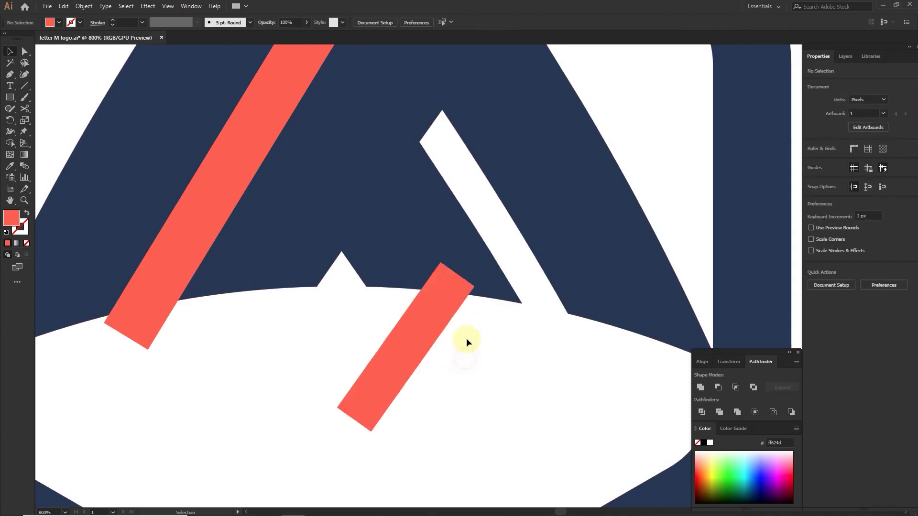
drag(441, 296, 425, 195)
key(ctrl+minus)
key(ctrl+minus)
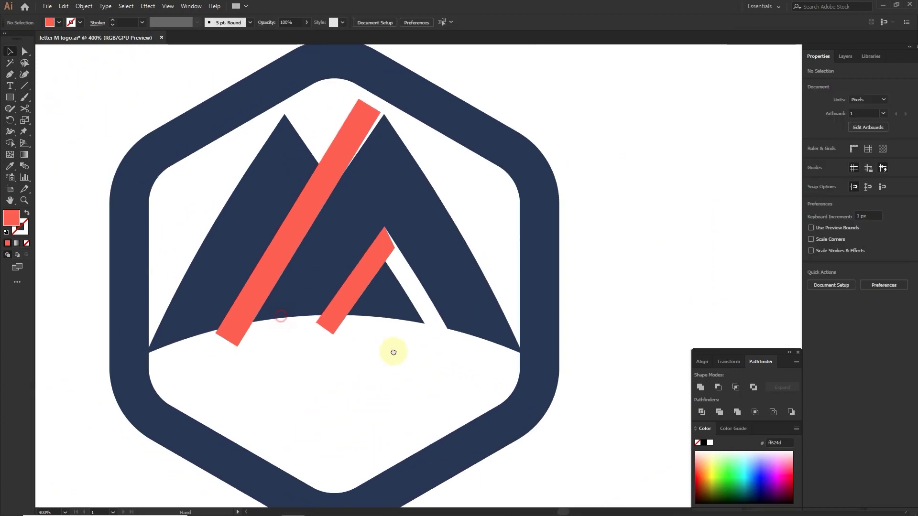
- Select both coral bars with the M and delete the bars with Shape Builder
click(370, 287)
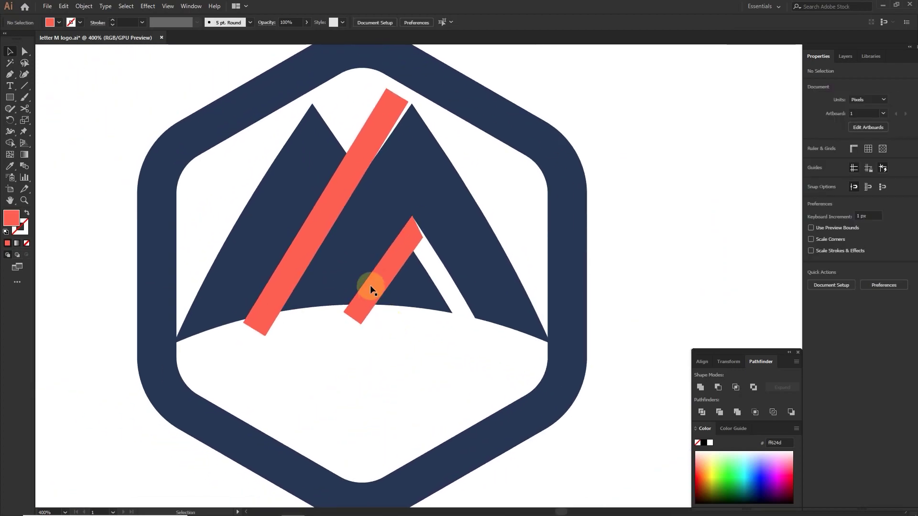
shift+click(305, 250)
shift+click(443, 218)
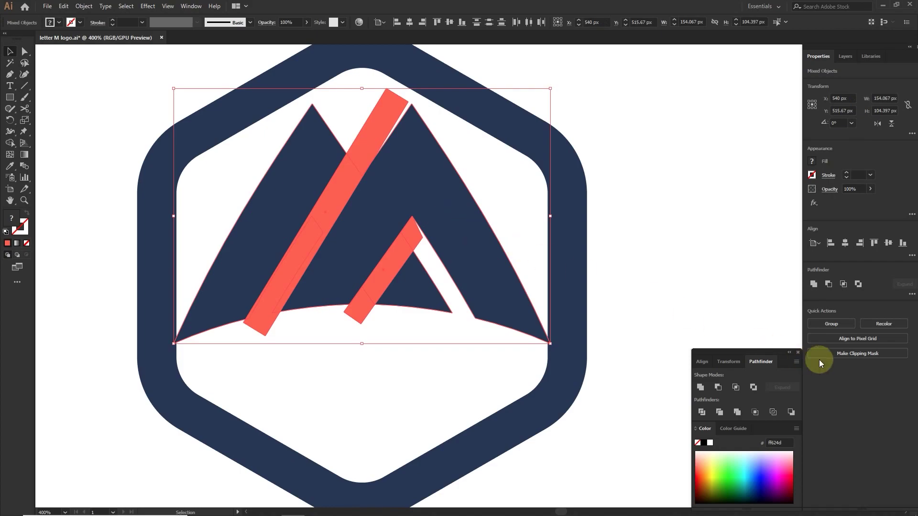
click(9, 147)
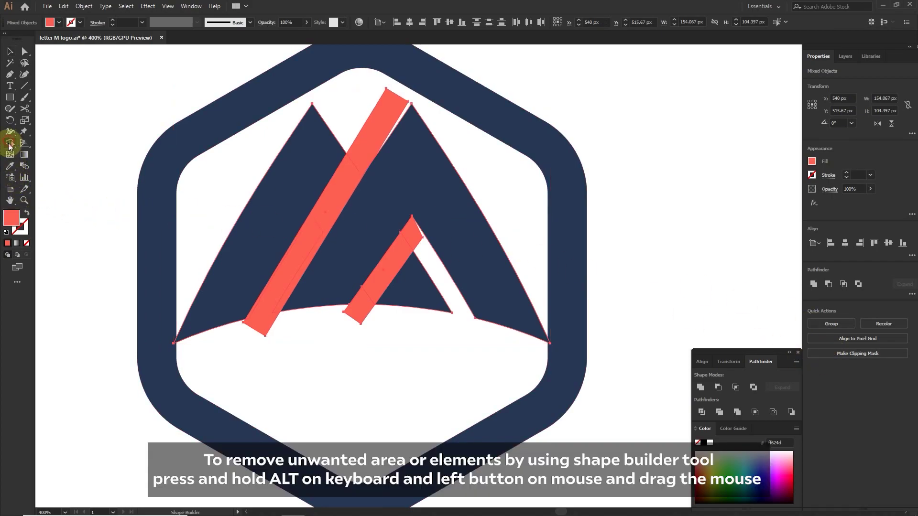
mouse_move(322, 213)
mouse_down()
mouse_move(311, 233)
mouse_move(362, 136)
mouse_up()
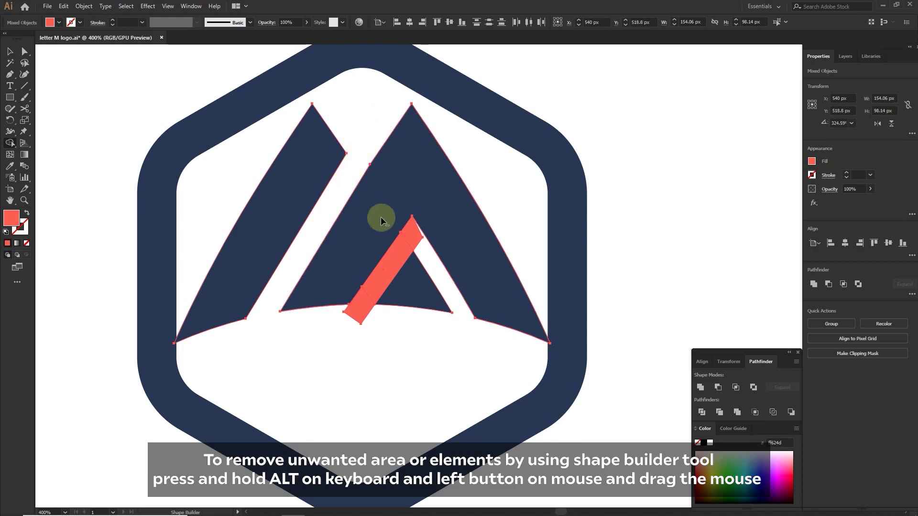
drag(410, 234, 349, 322)
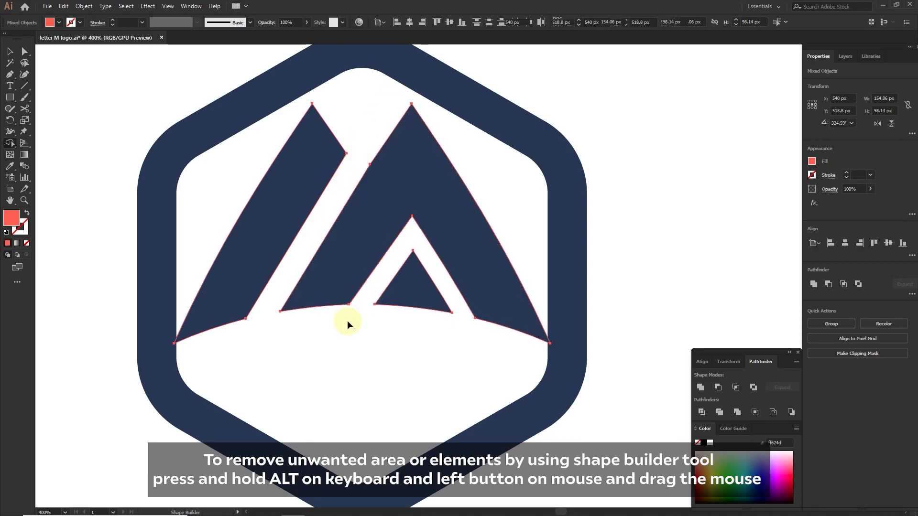
key(ctrl+0)
key(ctrl+shift+a)
click(10, 97)
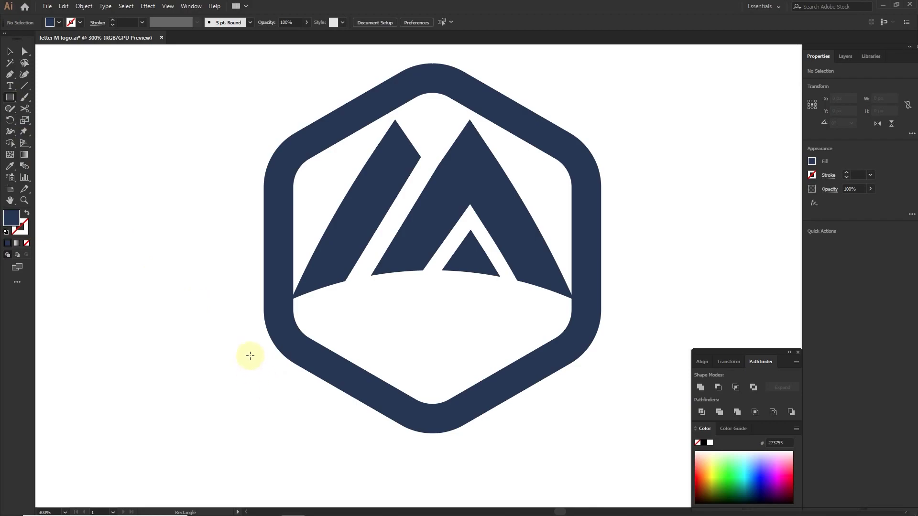
- Draw a rectangle over the hexagon's lower part and fill it orange #ff8e1f
mouse_move(264, 333)
mouse_down()
mouse_move(433, 400)
mouse_move(570, 429)
mouse_move(607, 448)
mouse_up()
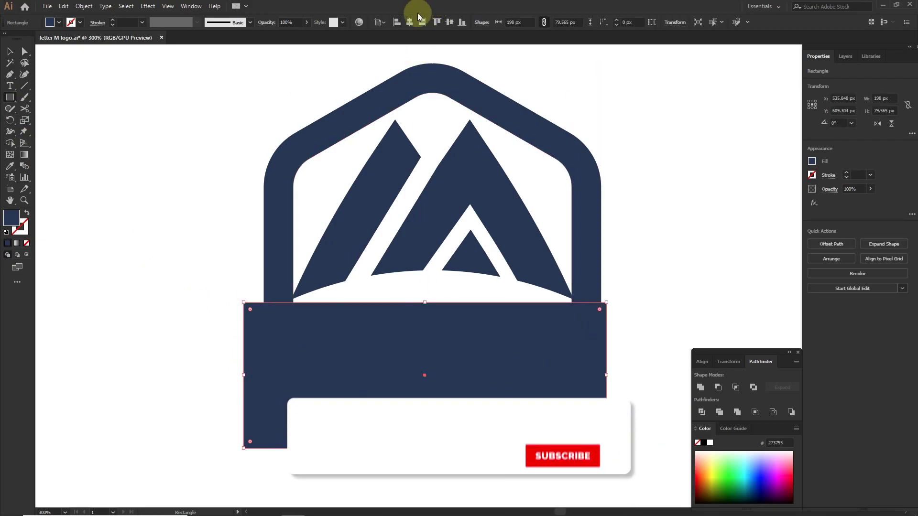
drag(713, 481, 704, 473)
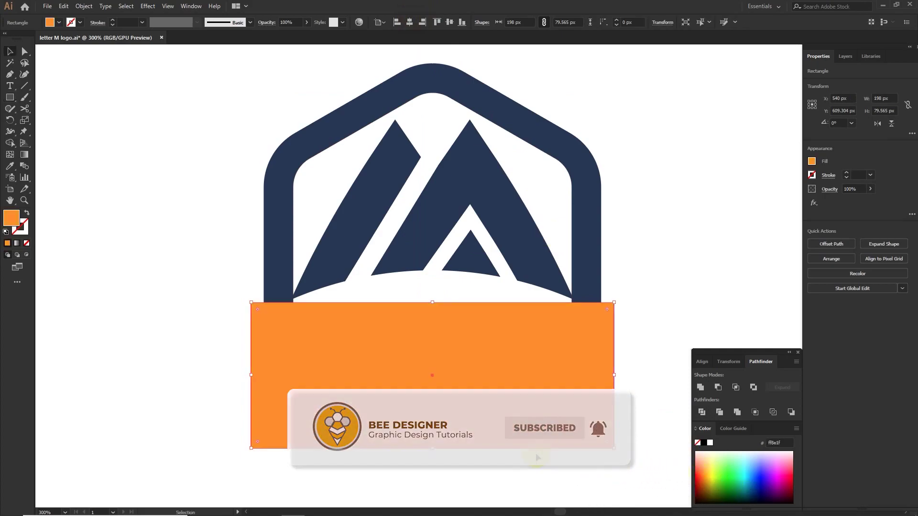
key(v)
click(474, 408)
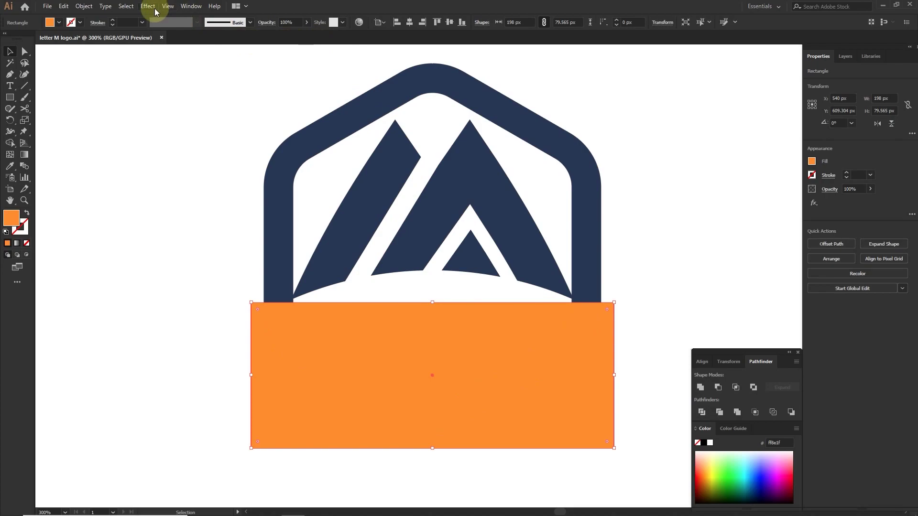
- Warp the orange rectangle with a 30% Arc Upper bend
click(148, 6)
mouse_move(192, 129)
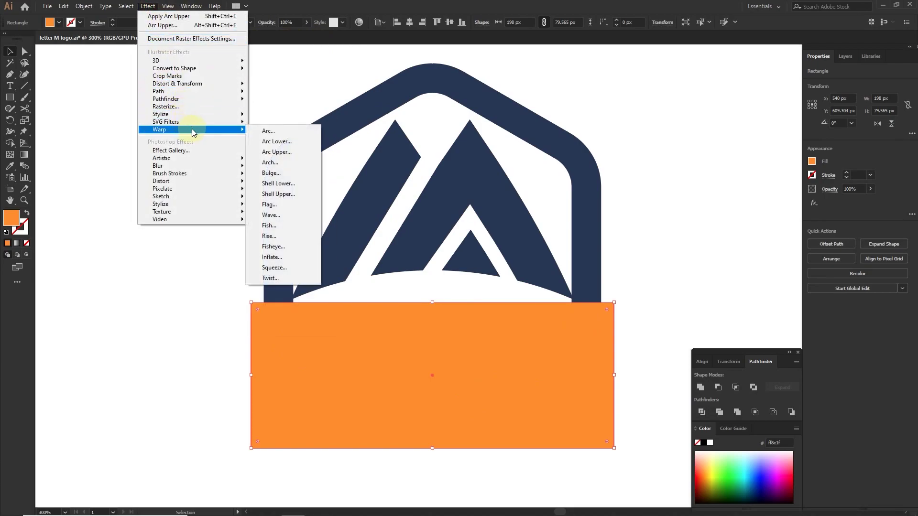
click(280, 152)
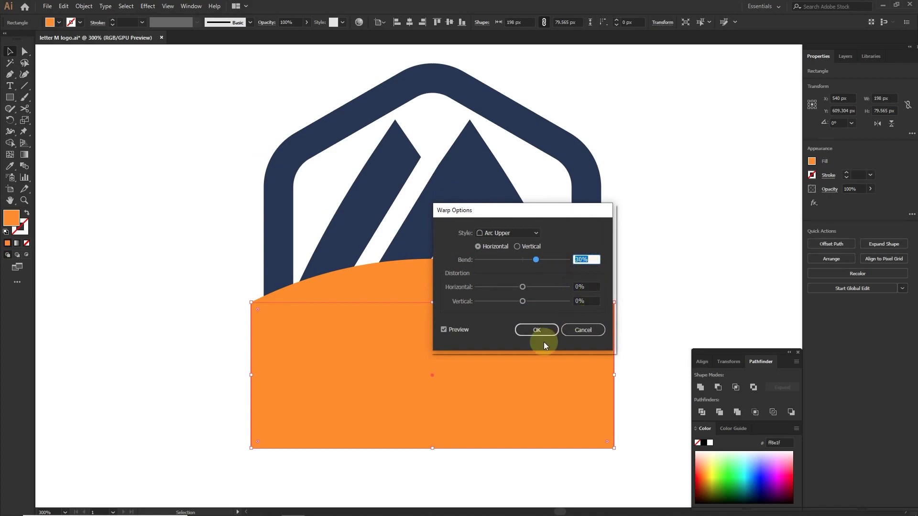
click(536, 330)
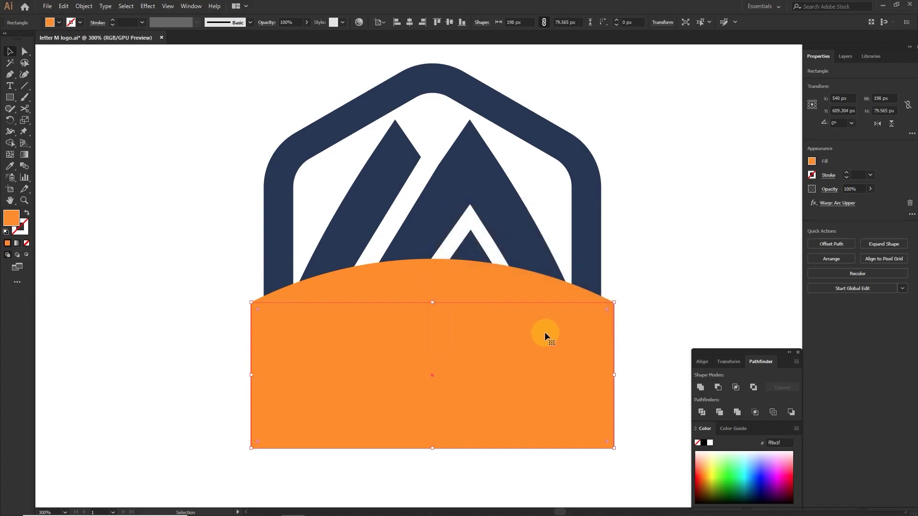
- Expand the warped orange shape's appearance and nudge it until it sits beneath the M's base
click(83, 6)
click(134, 123)
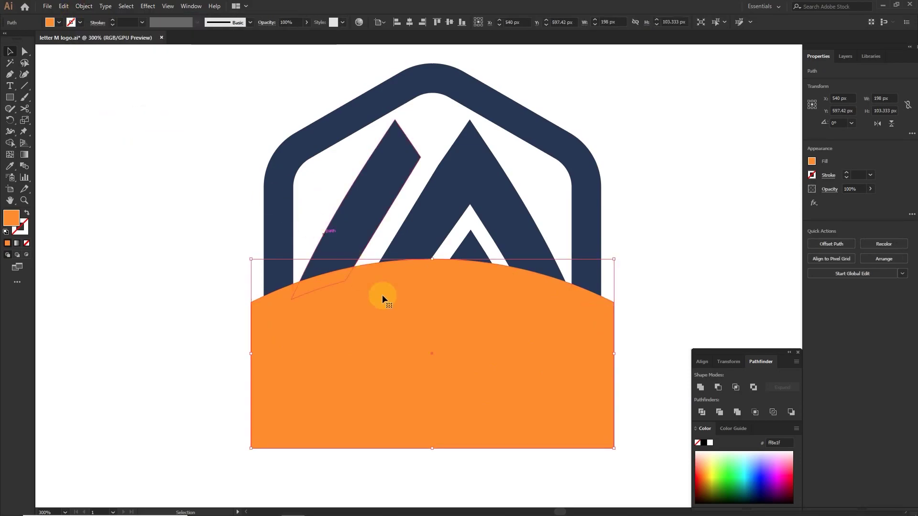
key(Down)
key(Down)
key(Down)
key(Down)
key(Down)
key(Down)
key(Down)
key(Down)
key(Down)
key(Down)
key(Down)
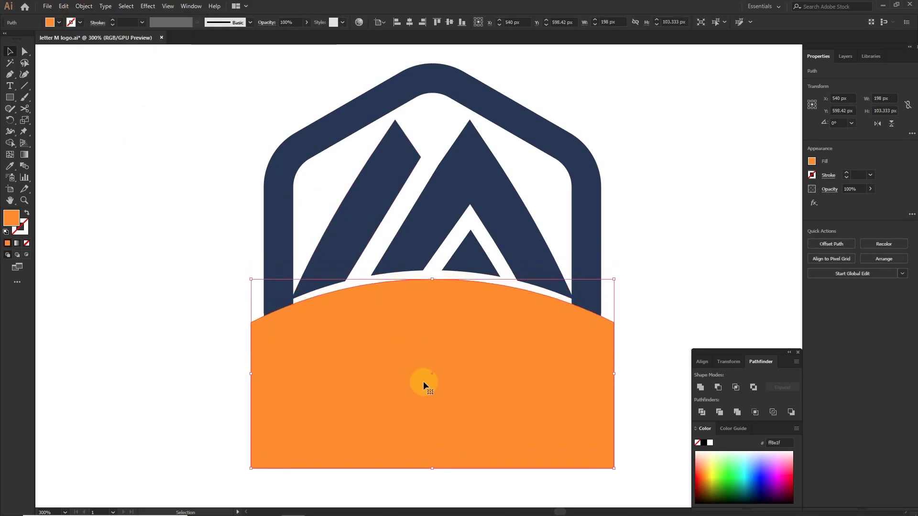
key(Up)
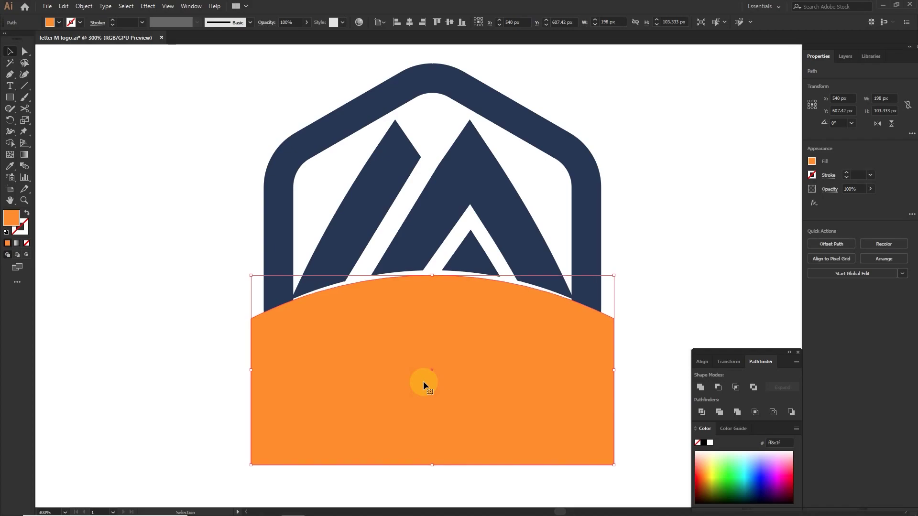
key(Down)
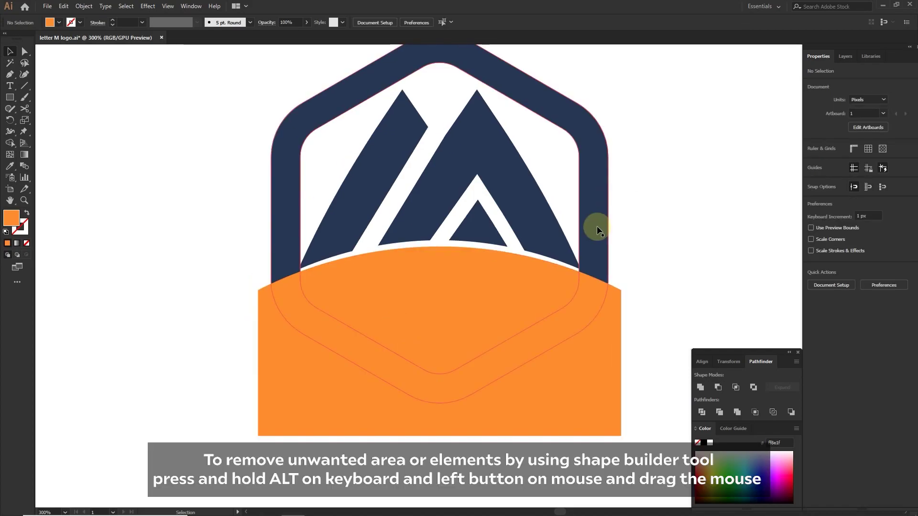
- Select all artwork and use Shape Builder to delete the orange area outside the hexagon
key(ctrl+a)
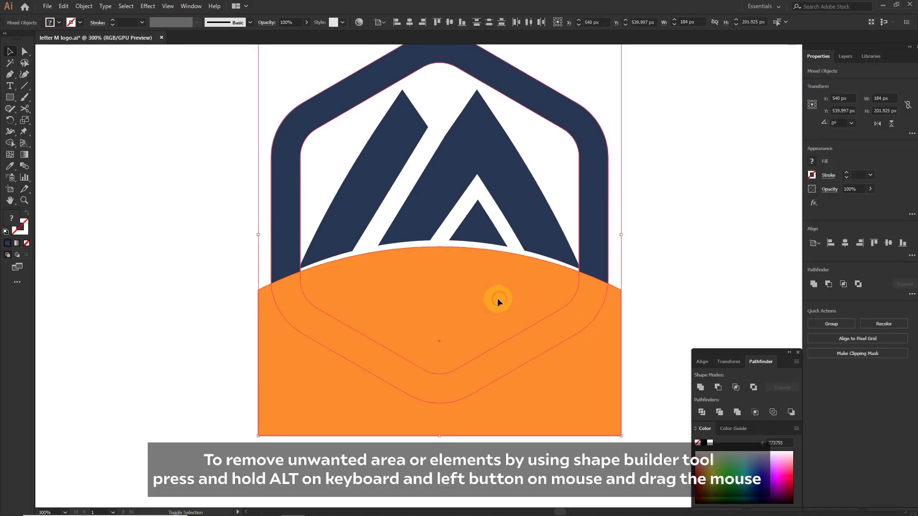
click(9, 143)
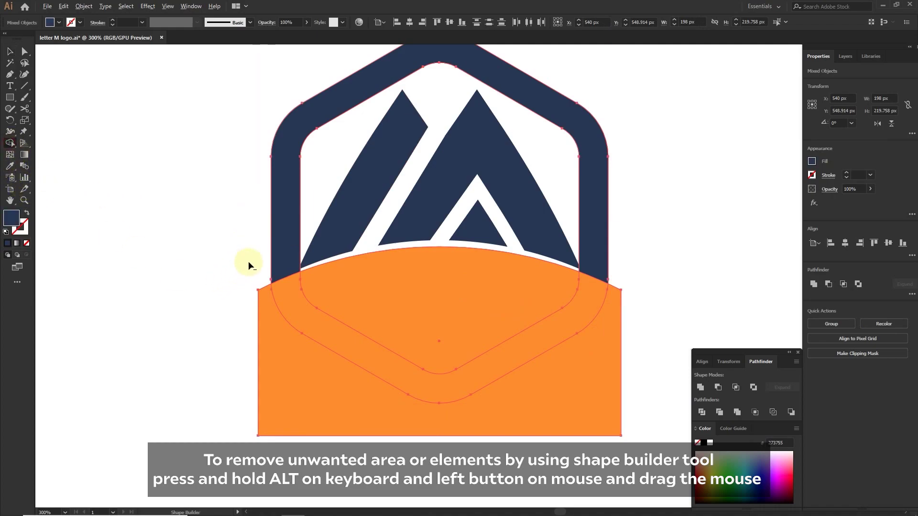
drag(248, 261, 266, 310)
drag(407, 426, 547, 410)
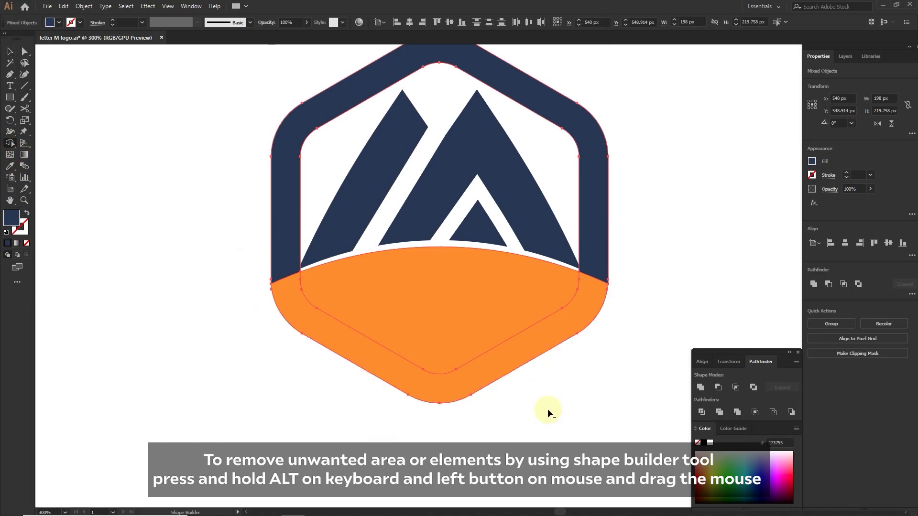
key(v)
click(518, 436)
- Send the orange shape backward so it sits behind the navy hexagon frame
right_click(446, 300)
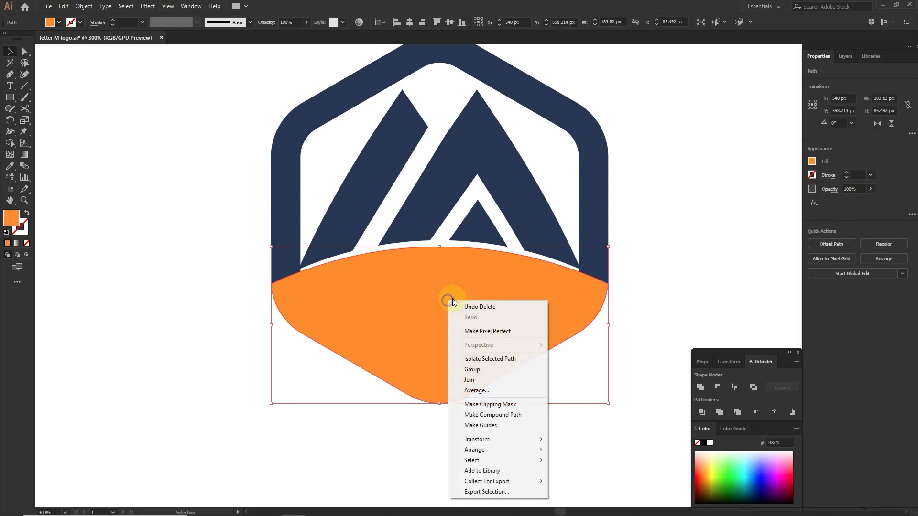
mouse_move(497, 450)
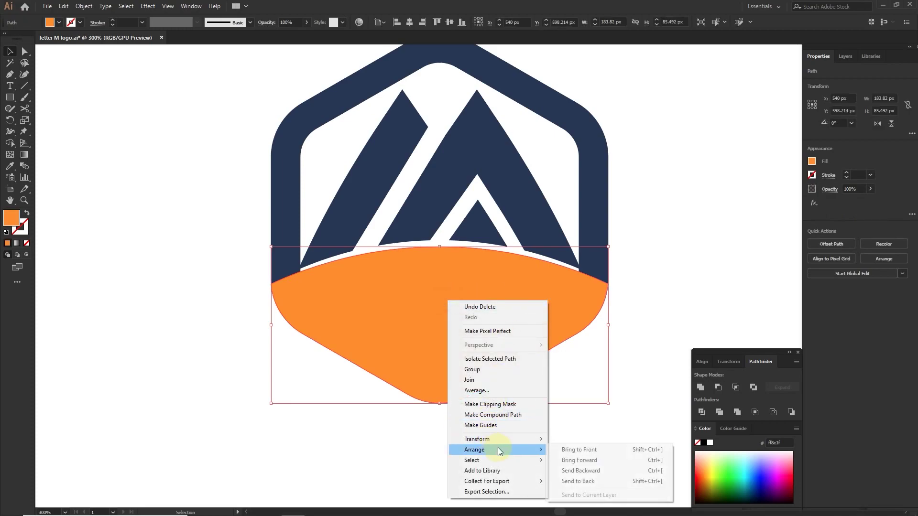
click(578, 481)
click(600, 424)
- Recolour the orange base by sampling the hexagon's navy with the Eyedropper
click(486, 300)
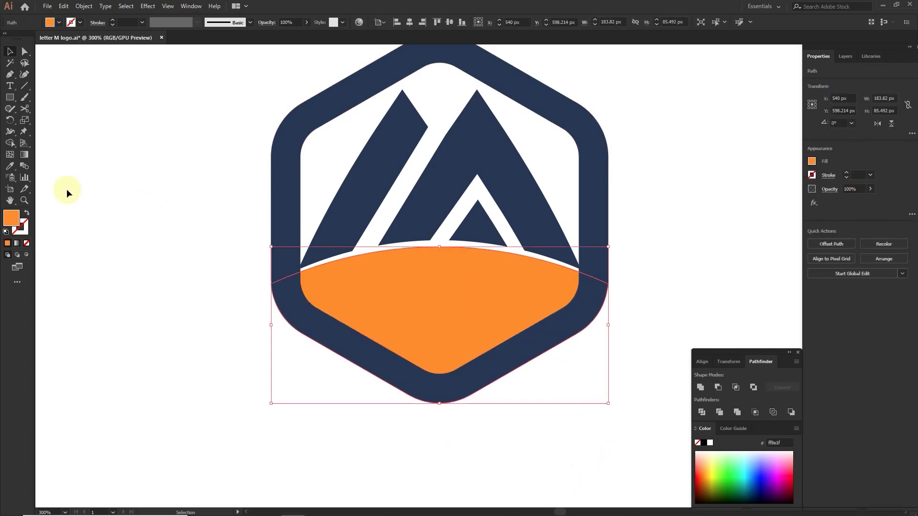
click(9, 166)
click(298, 191)
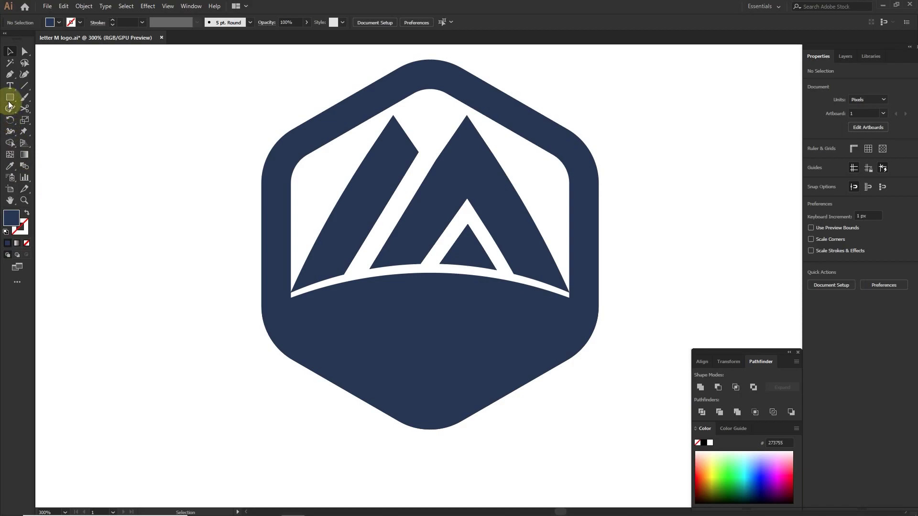
- Create a 2.5 px wide by 150 px tall rectangle and move it beside the logo
click(9, 98)
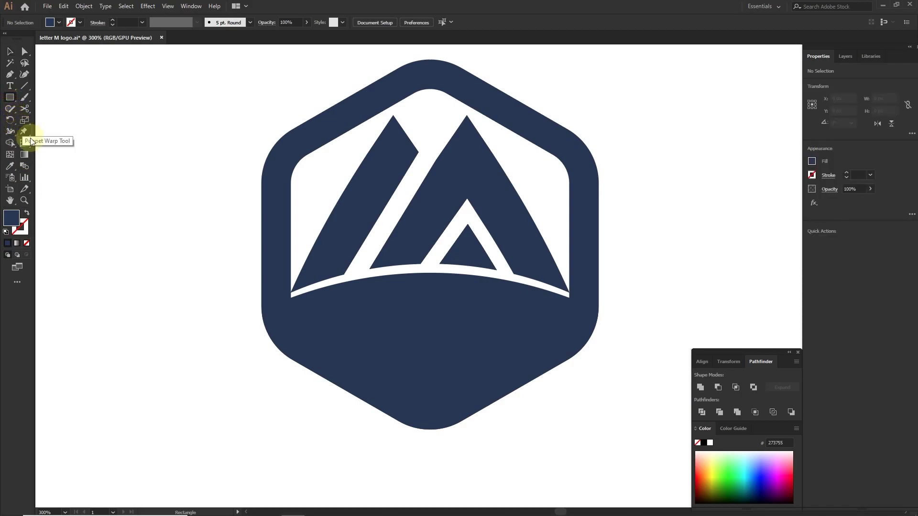
click(87, 218)
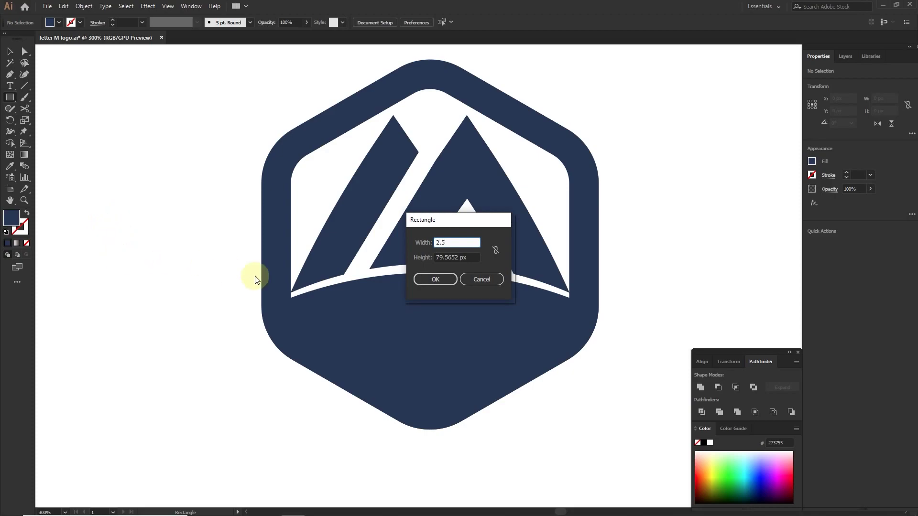
click(442, 257)
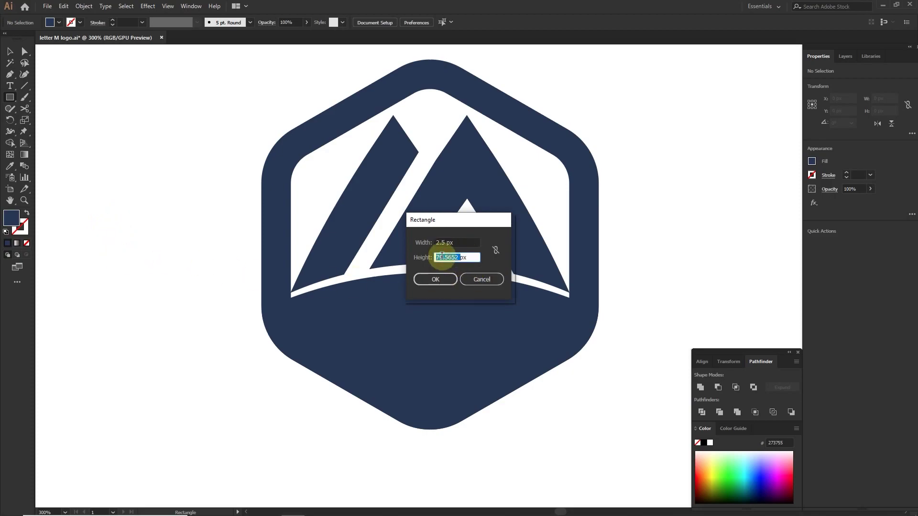
click(436, 283)
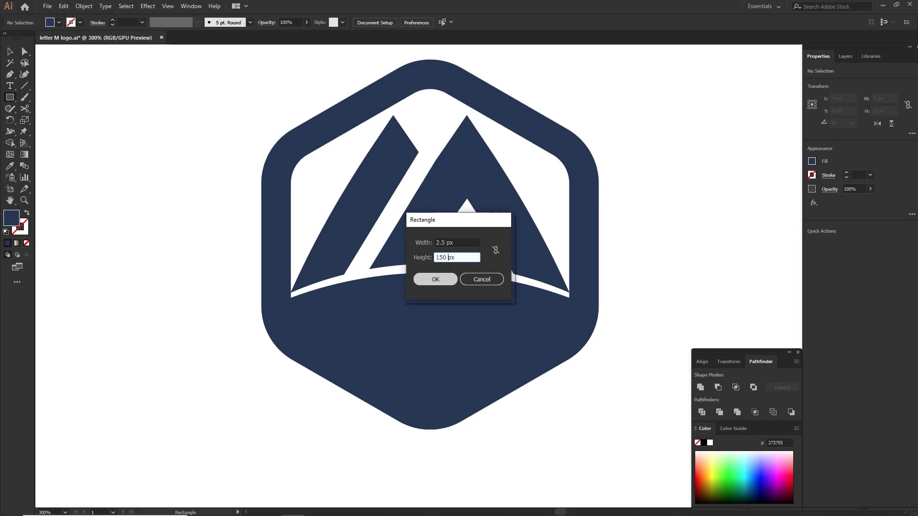
click(436, 280)
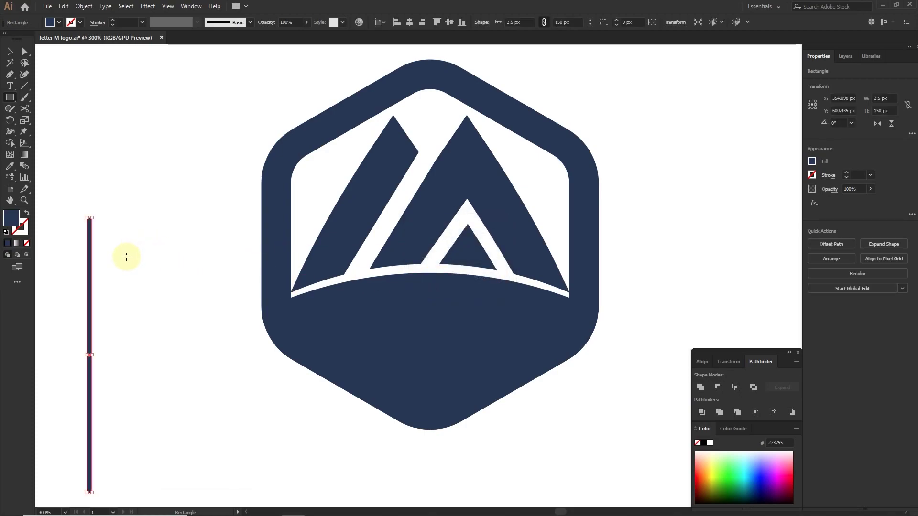
key(v)
drag(89, 243, 242, 223)
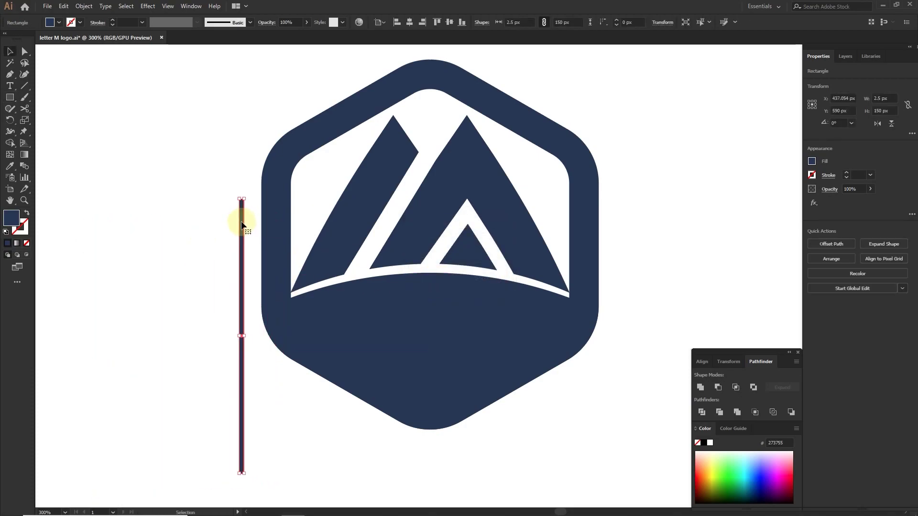
- Fill the thin bar with orange f95900 and set its rotation to 327°
double_click(14, 219)
drag(727, 337, 726, 341)
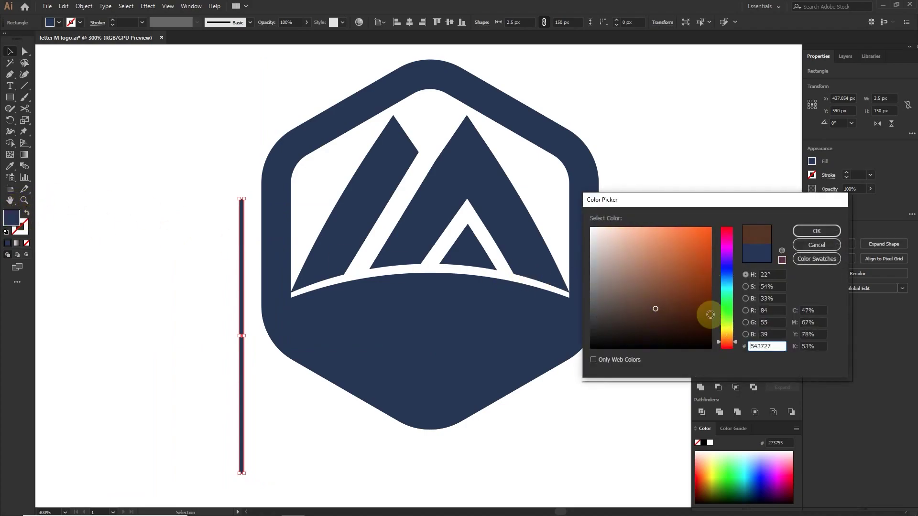
click(711, 232)
click(817, 231)
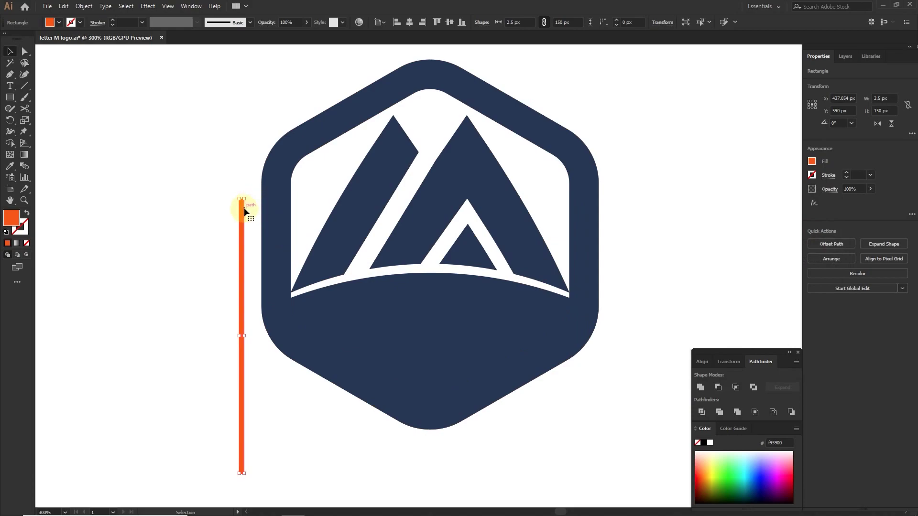
click(835, 124)
- Place and shorten the tilted bar, then duplicate it into about fourteen evenly spaced stripes
click(275, 417)
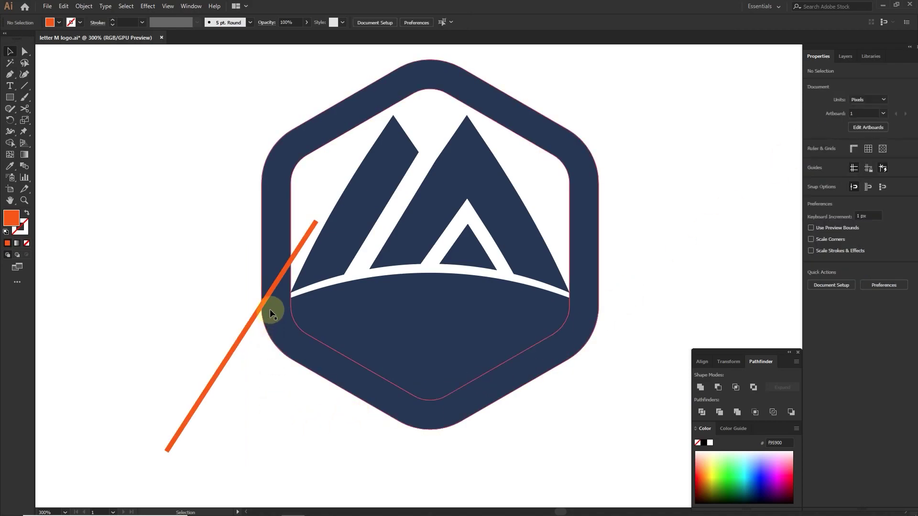
drag(266, 297, 299, 307)
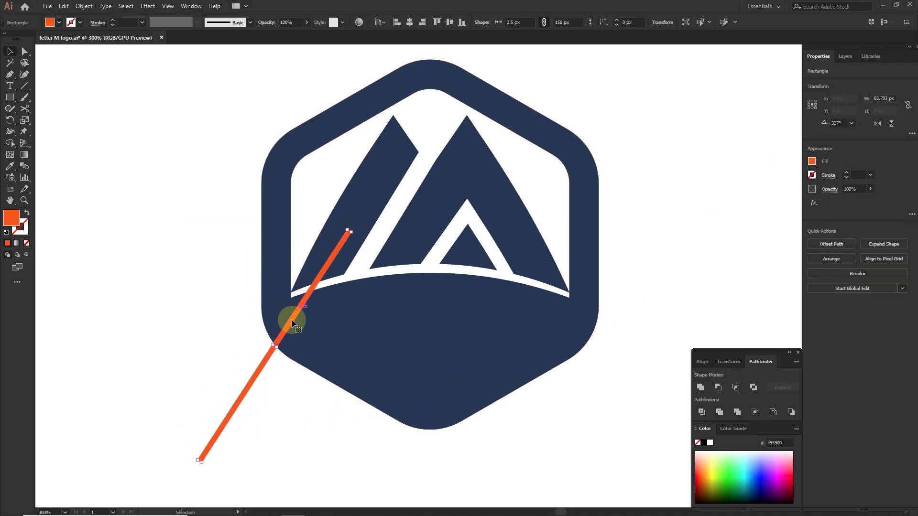
drag(266, 292, 280, 294)
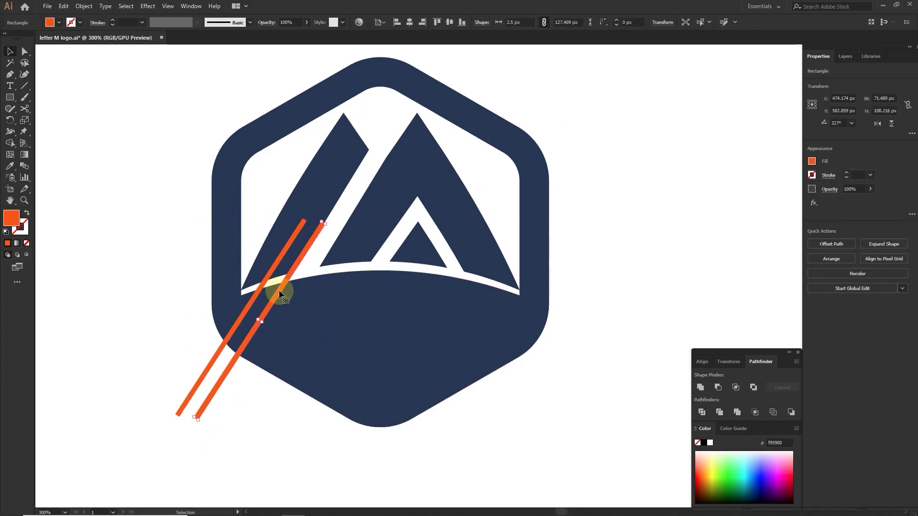
key(ctrl+d)
key(ctrl+d)
key(ctrl+d)
key(ctrl+d)
key(ctrl+d)
key(ctrl+d)
key(ctrl+d)
key(ctrl+d)
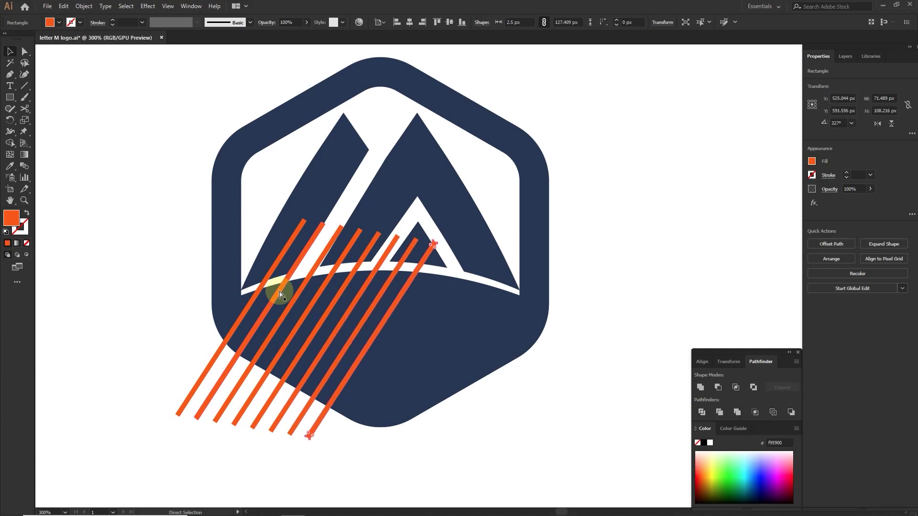
key(ctrl+d)
key(ctrl+d)
key(ctrl+d)
key(ctrl+d)
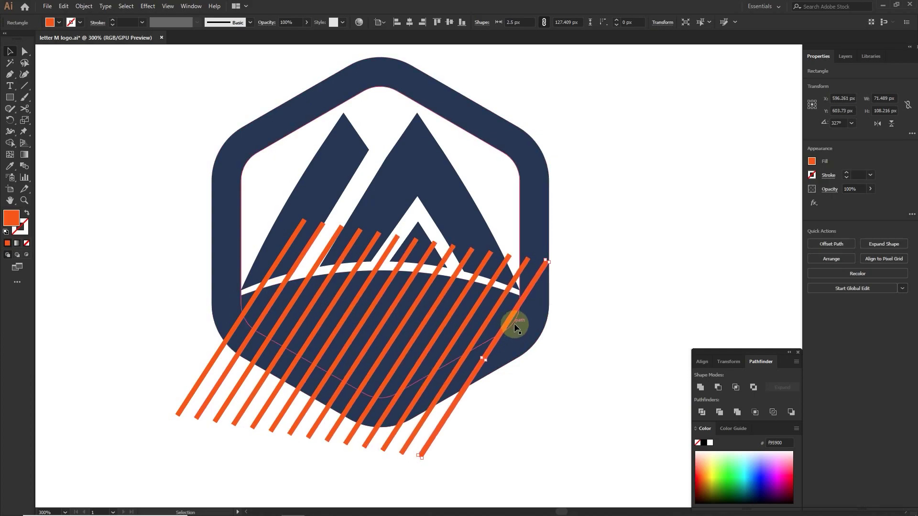
click(598, 384)
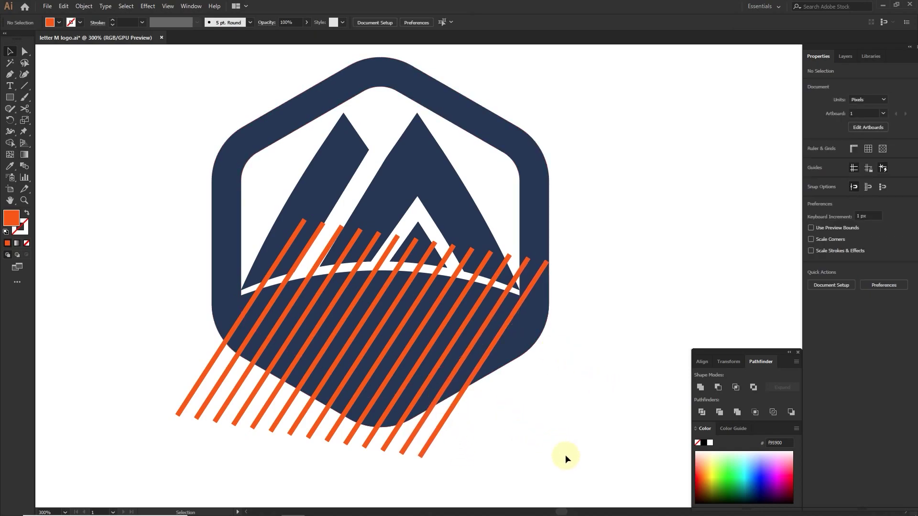
drag(158, 355, 142, 319)
- Exclude the hexagon frame and use Shape Builder to remove the leftmost stripe's extra piece
shift+click(230, 238)
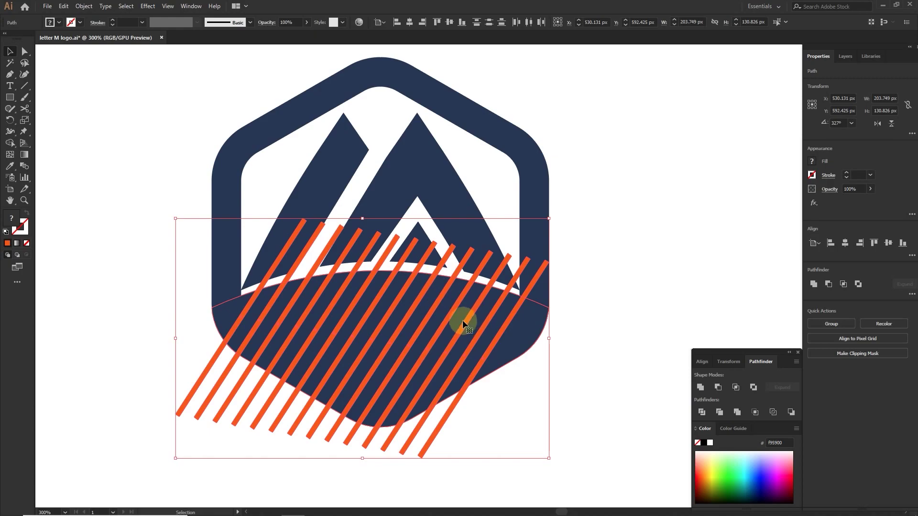
click(10, 143)
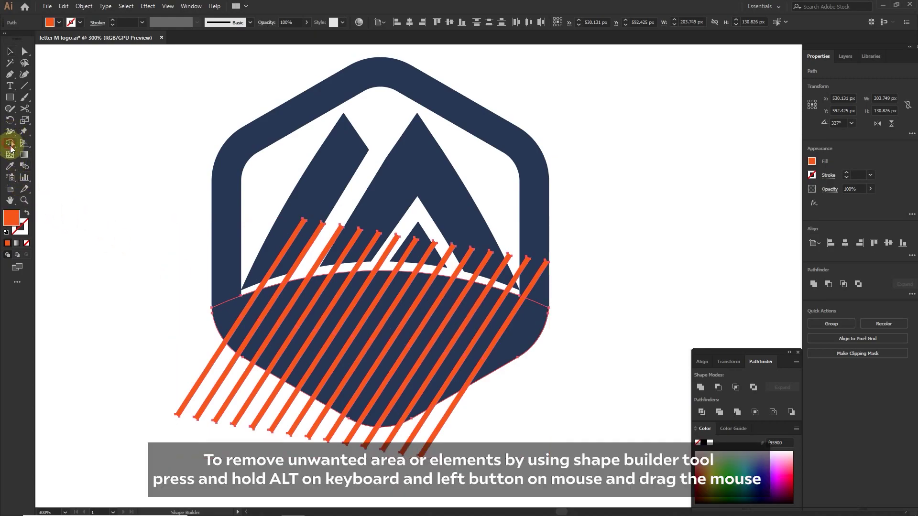
drag(258, 292, 255, 302)
drag(194, 359, 291, 427)
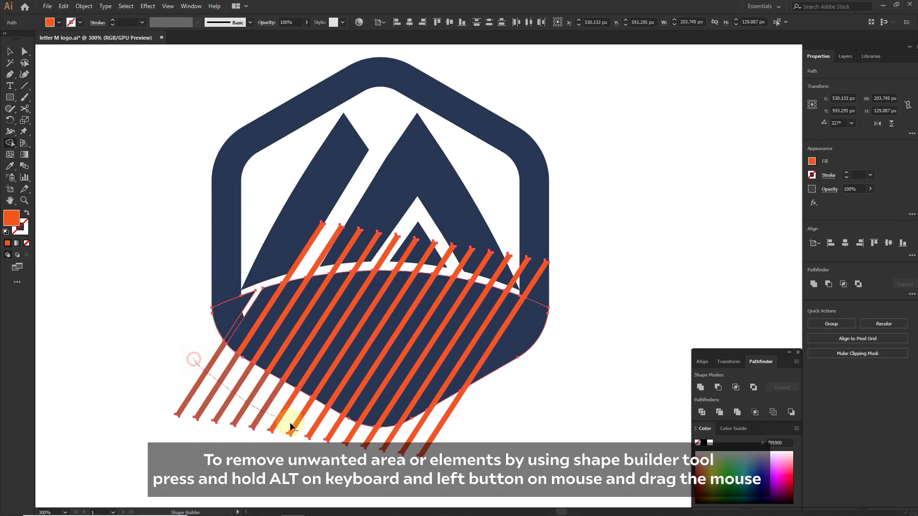
- Delete stripe pieces above and below the base and cut the rest out as white slits
drag(353, 440, 361, 436)
mouse_move(330, 228)
mouse_down()
mouse_move(301, 240)
mouse_move(526, 273)
mouse_move(486, 287)
mouse_up()
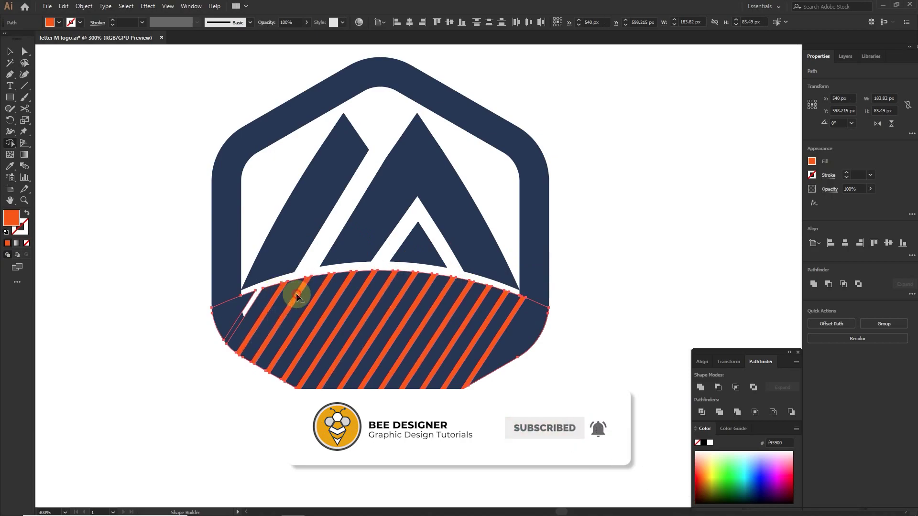
mouse_move(295, 300)
mouse_down()
mouse_move(276, 297)
mouse_move(375, 303)
mouse_move(395, 291)
mouse_move(604, 314)
mouse_move(696, 348)
mouse_move(639, 371)
mouse_move(601, 351)
mouse_up()
scroll(396, 291, up, 3)
key(space)
scroll(484, 250, down, 4)
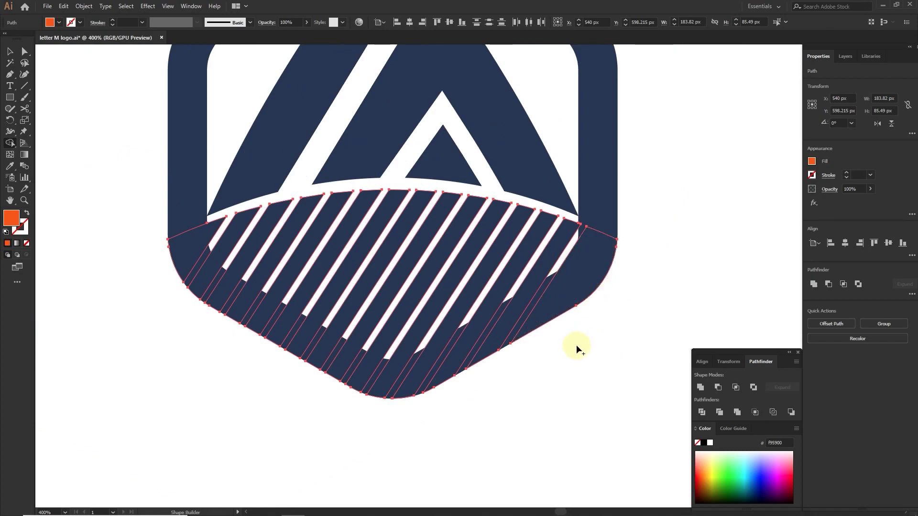
- Unite the striped base pieces into a single shape with Pathfinder
key(v)
click(812, 284)
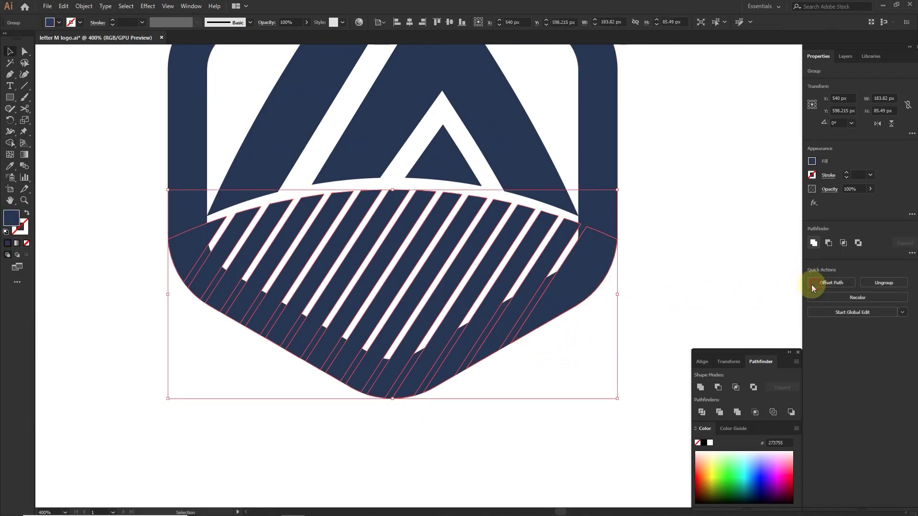
click(640, 310)
- Select every part of the logo and group them together
scroll(643, 303, down, 1)
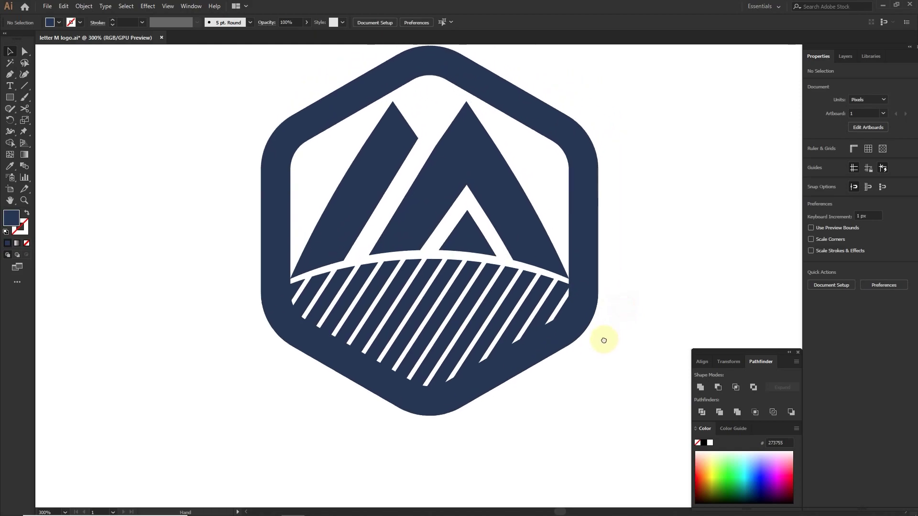
drag(593, 96, 188, 442)
right_click(420, 201)
click(445, 264)
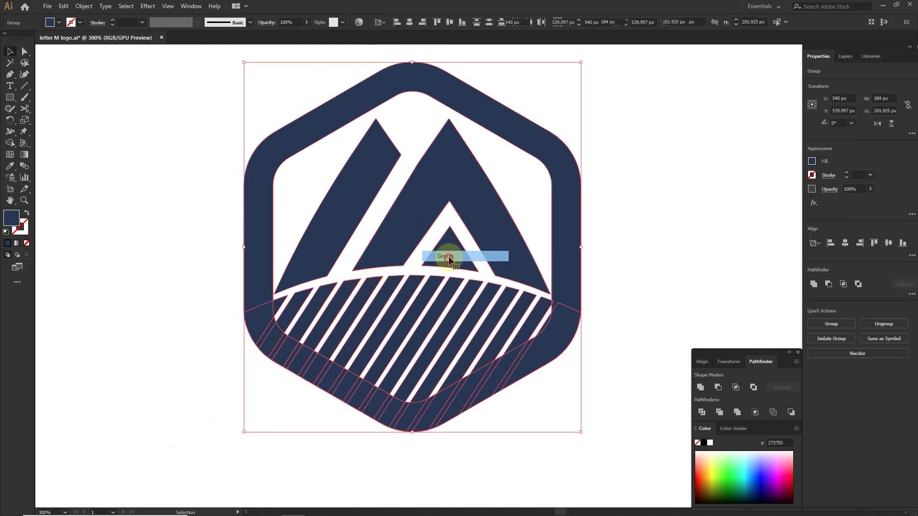